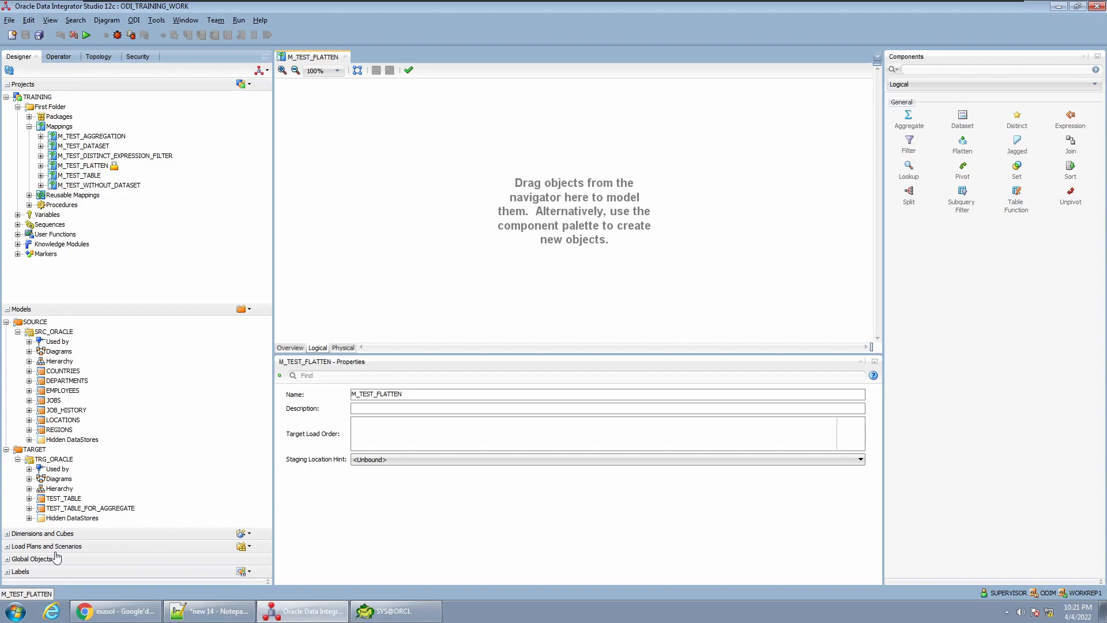
- Switch to Toad for Oracle and run the statement creating type node as a table of VARCHAR2(30)
mouse_move(416, 620)
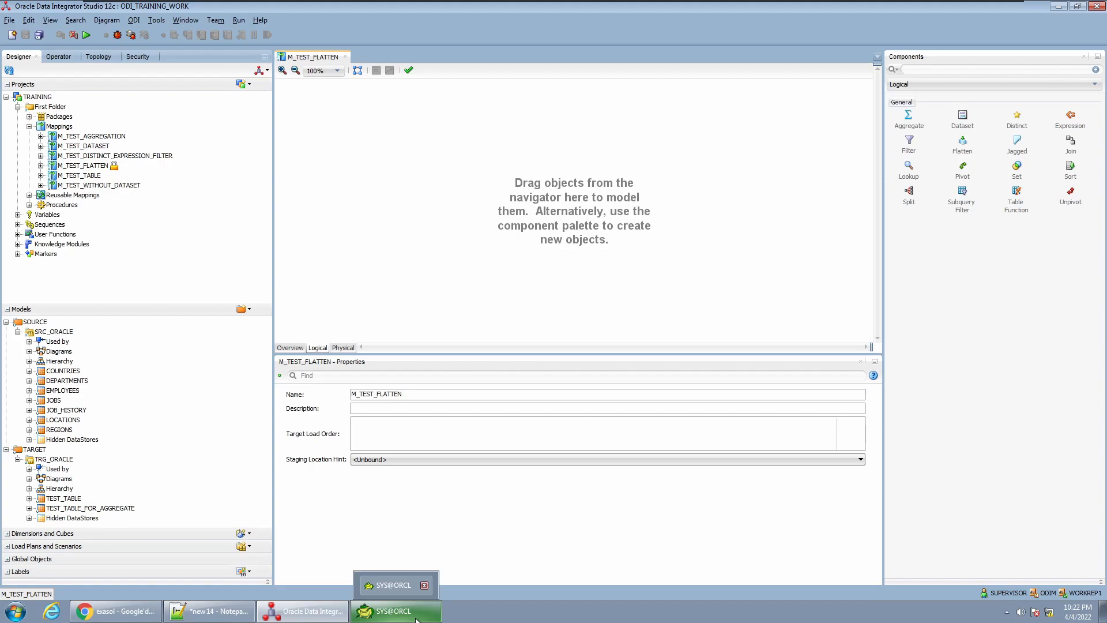
left_click(416, 620)
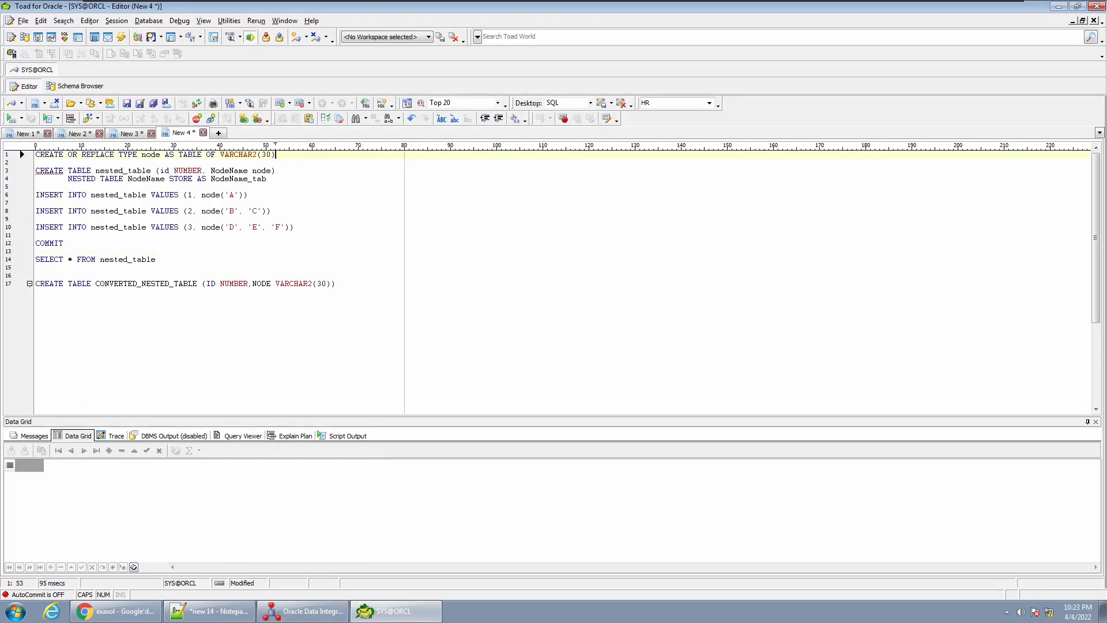
left_click(274, 155)
left_click(276, 155)
key("F9")
- Run the CREATE TABLE statement for nested_table with id NUMBER and NodeName node, storing the nested table as NodeName_tab
double_click(123, 171)
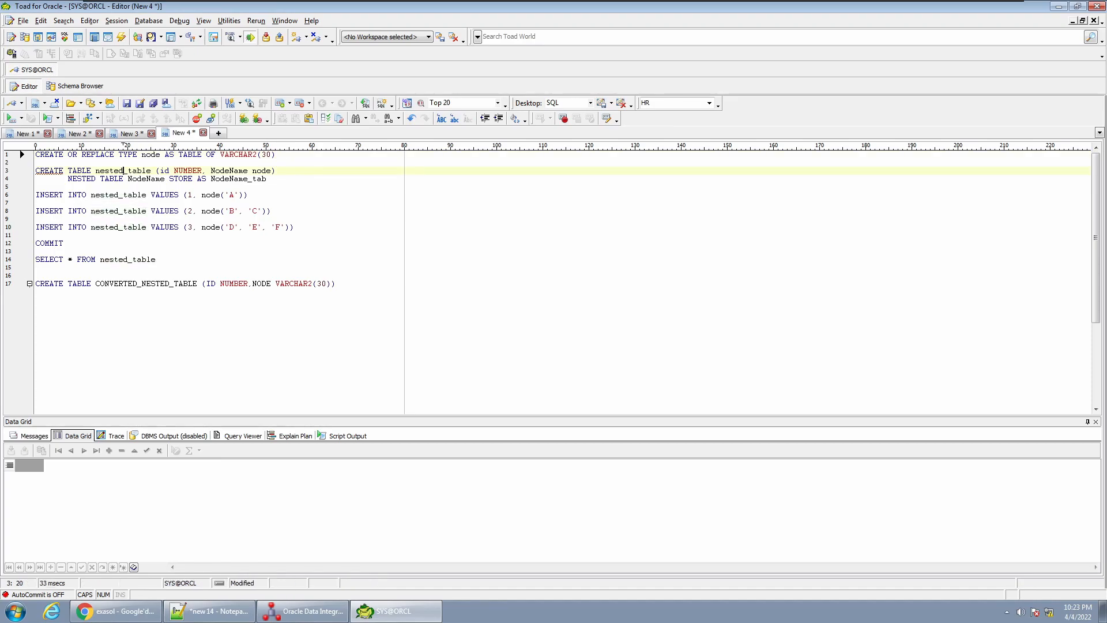
left_click(142, 171)
double_click(163, 172)
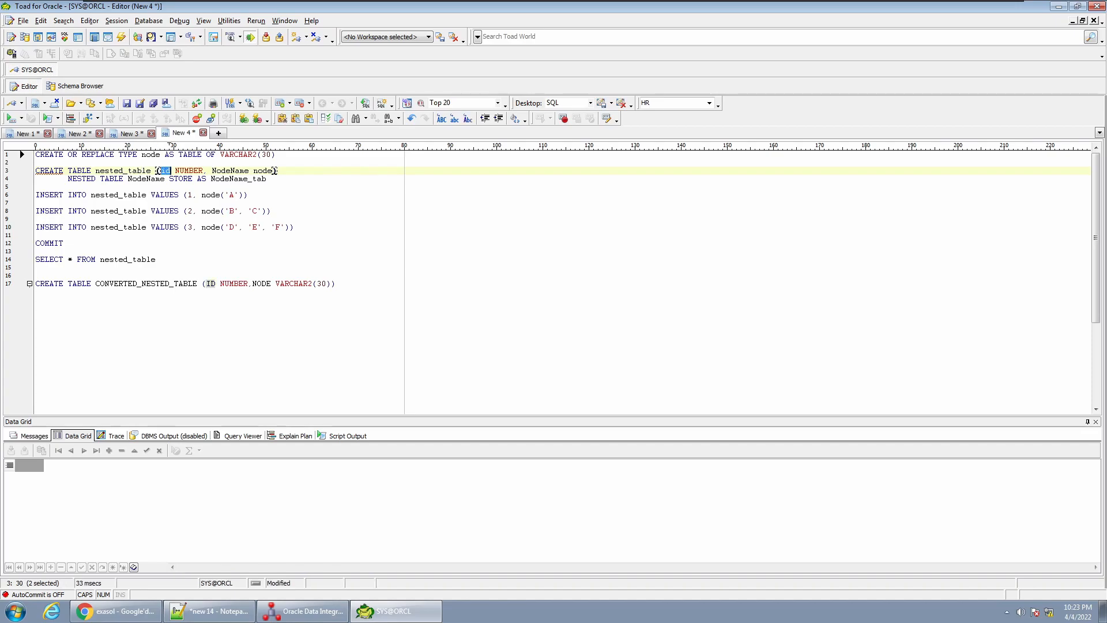
double_click(245, 170)
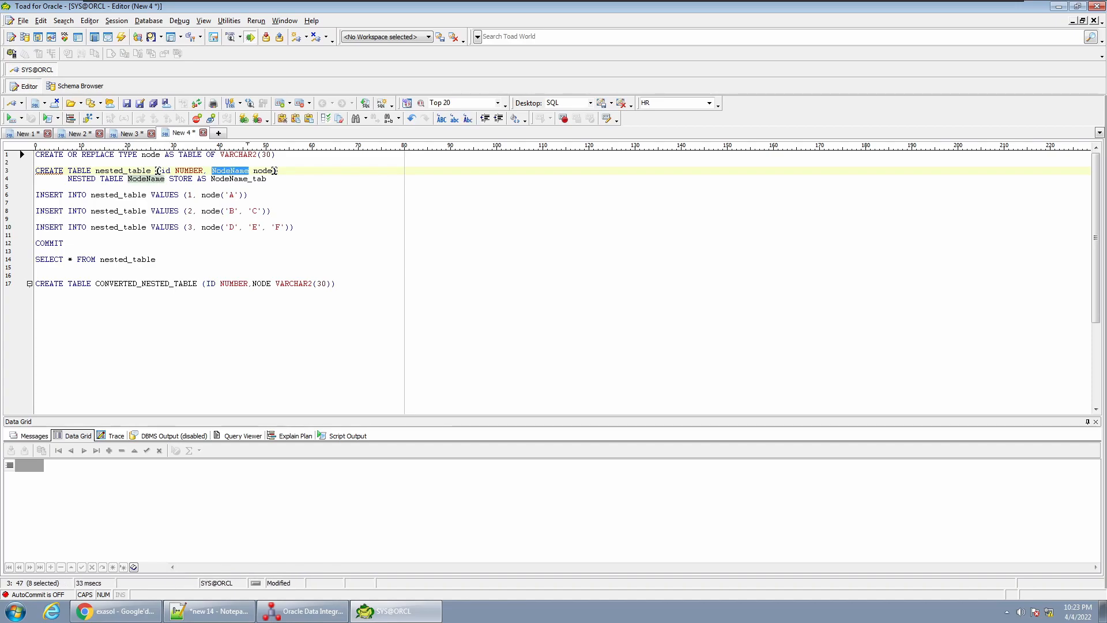
double_click(264, 171)
double_click(128, 154)
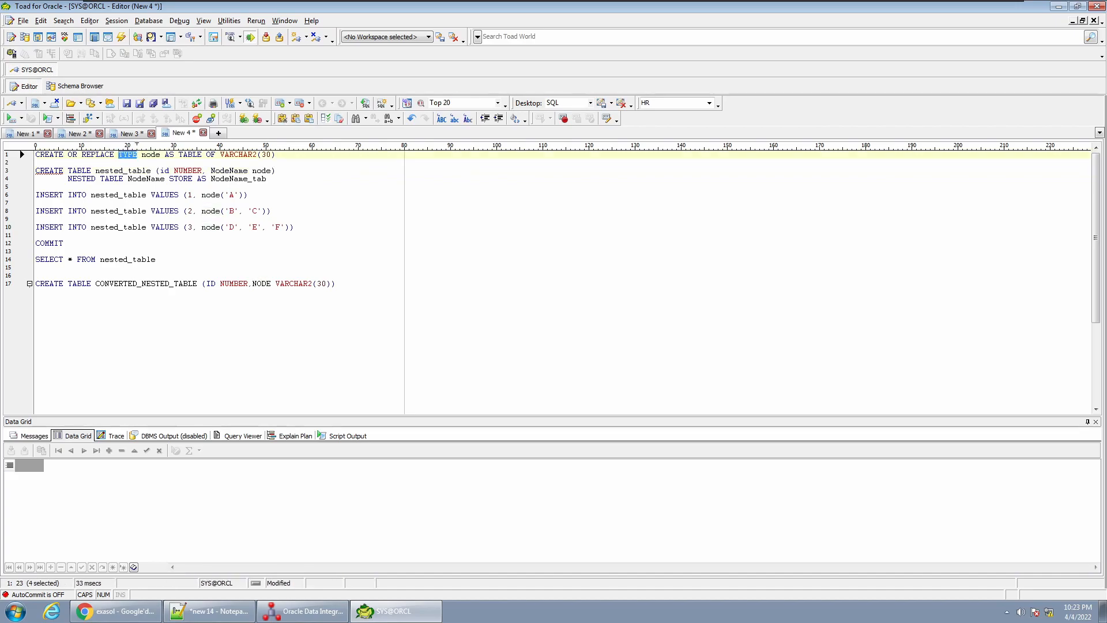
double_click(269, 171)
left_click(269, 170)
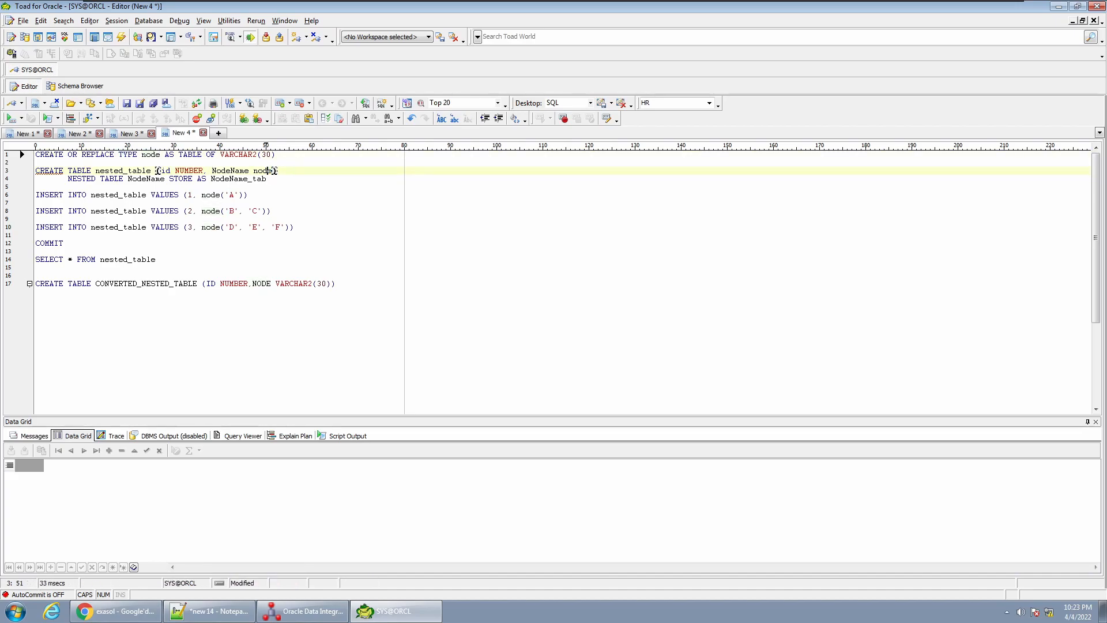
left_click(276, 171)
double_click(146, 179)
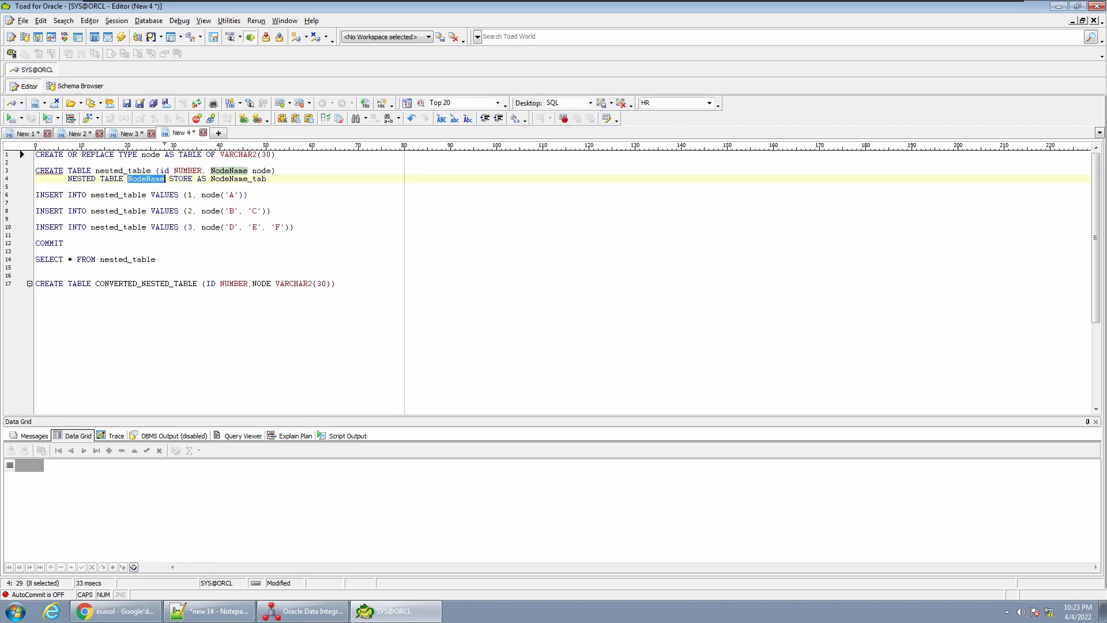
left_click(267, 179)
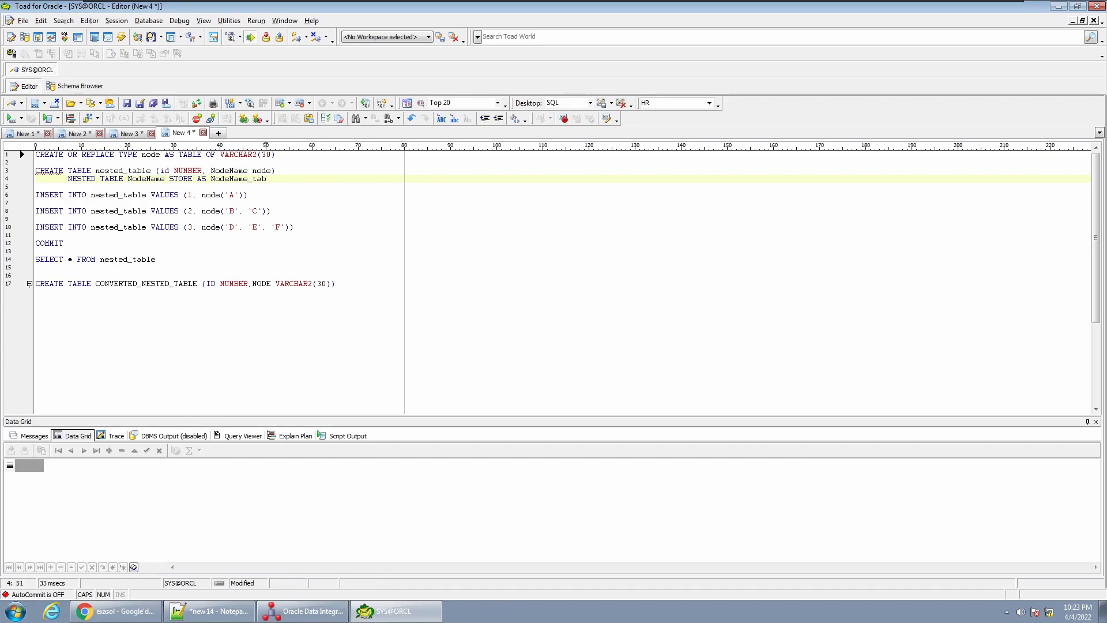
key("F9")
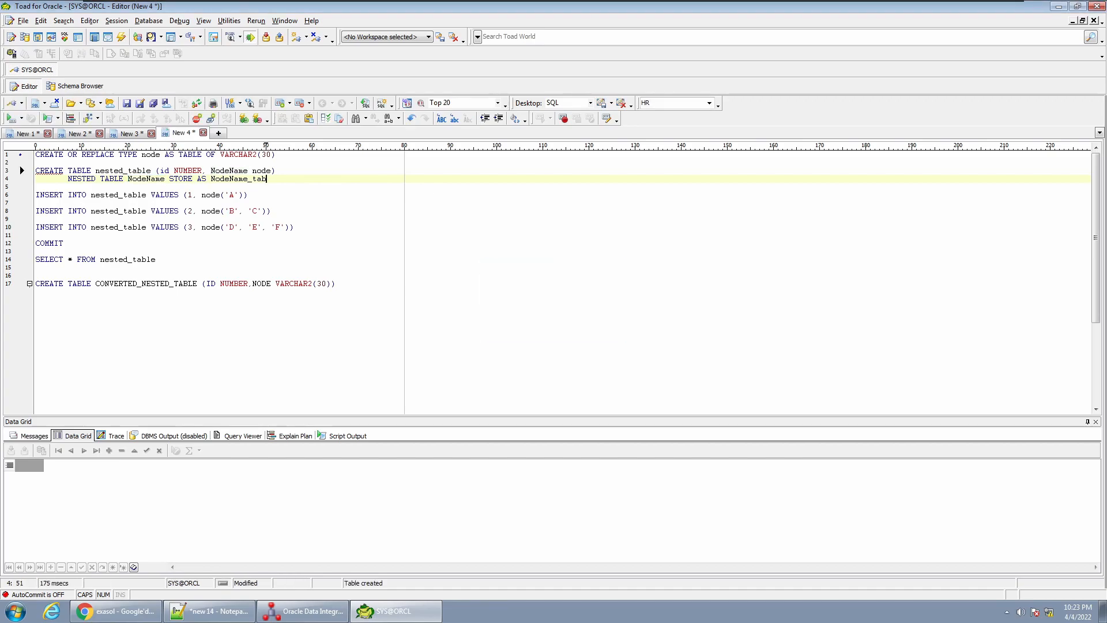
- Review the id and node values in the three INSERT statements for nested_table
left_click(123, 195)
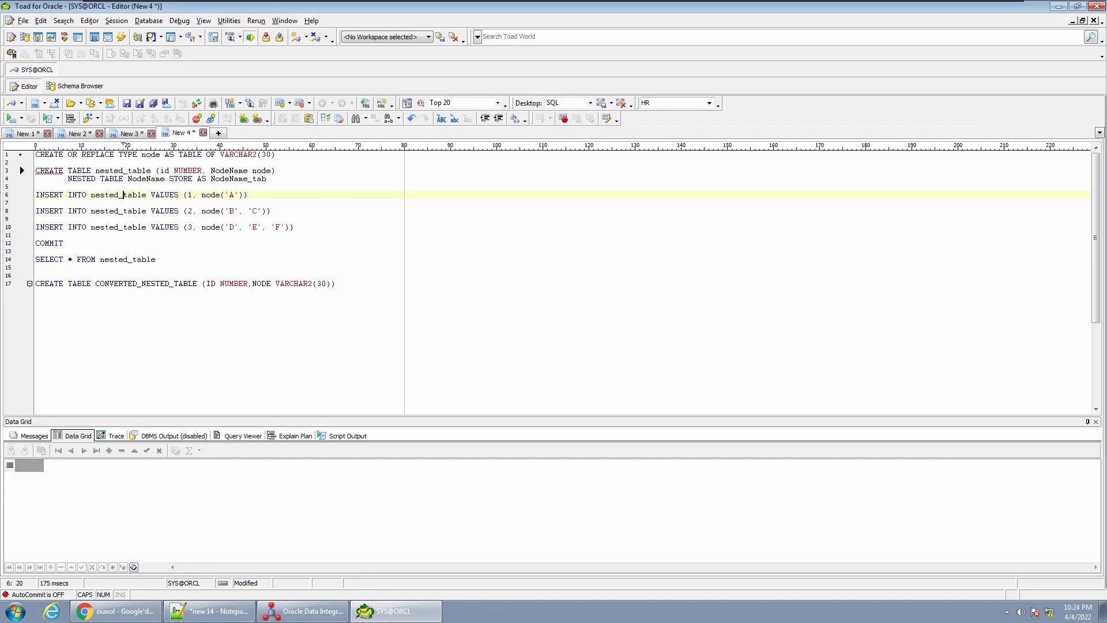
double_click(188, 195)
double_click(233, 195)
double_click(189, 211)
double_click(233, 211)
double_click(188, 227)
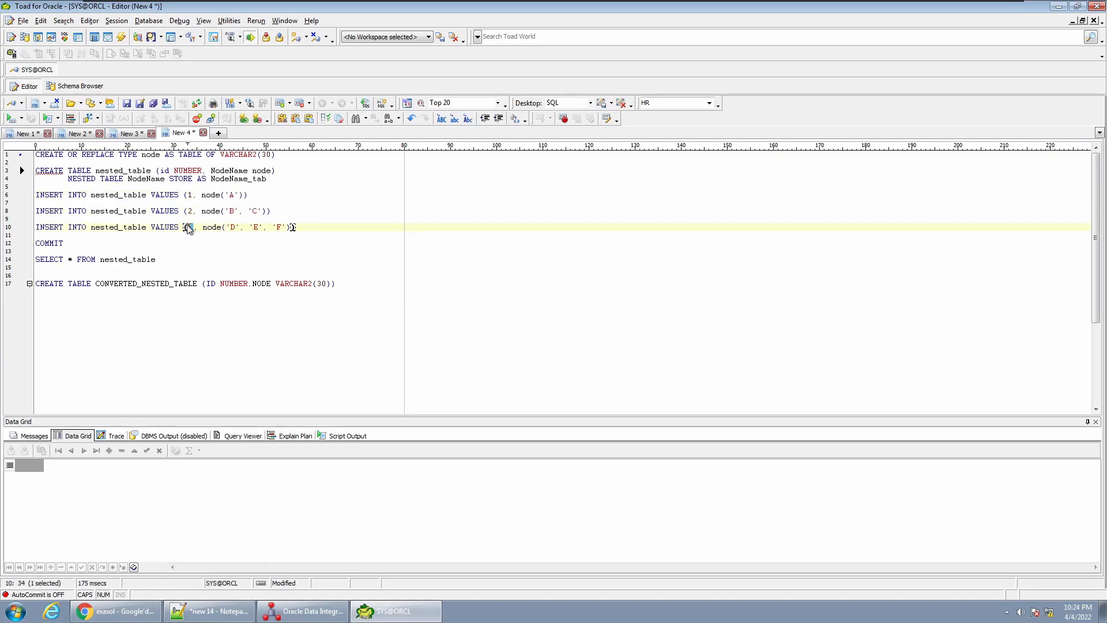
left_click(236, 228)
left_click(281, 227)
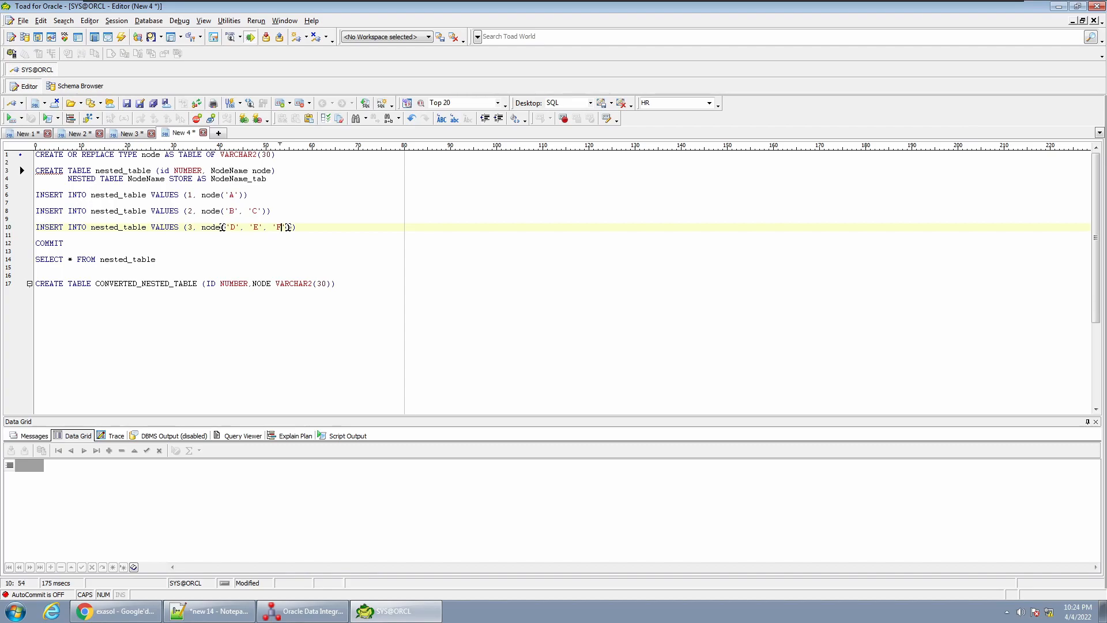
- Insert rows 1 ('A'), 2 ('B', 'C') and 3 ('D', 'E', 'F') into nested_table and commit them
left_click(164, 195)
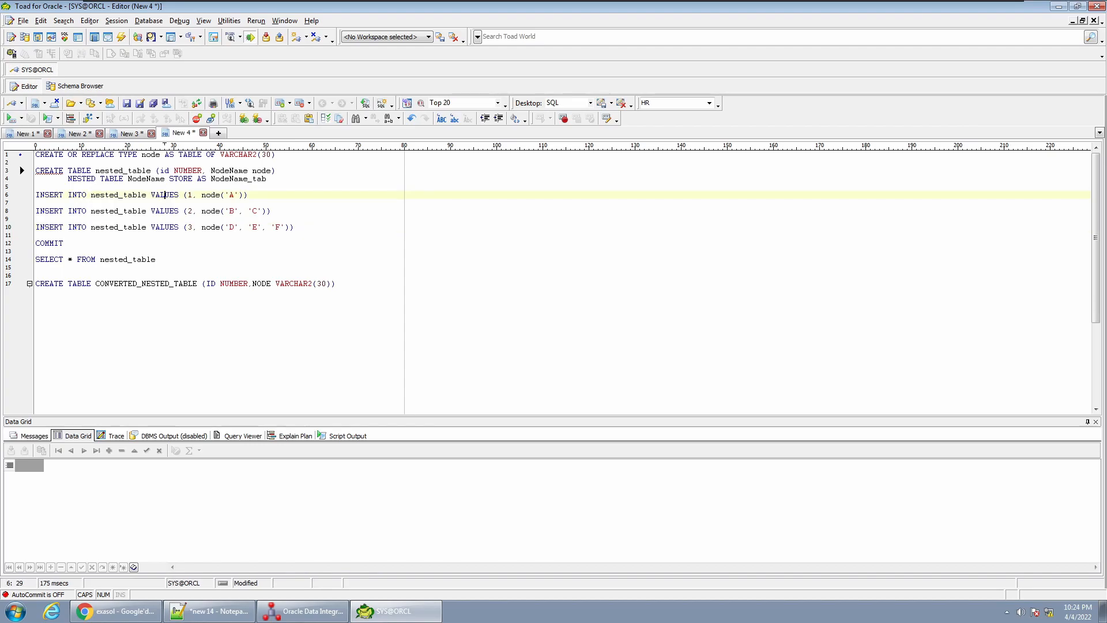
key("F9")
left_click(183, 211)
key("F9")
left_click(179, 227)
key("F9")
left_click(60, 243)
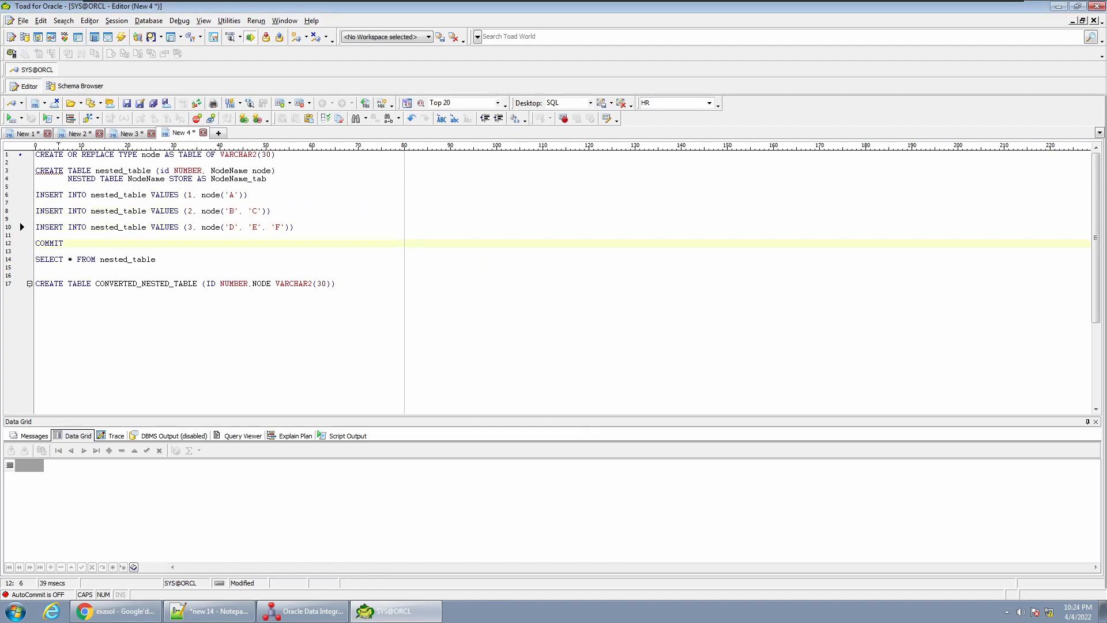
key("F9")
- Query all rows of nested_table and look through the IDs in the result grid
left_click(109, 259)
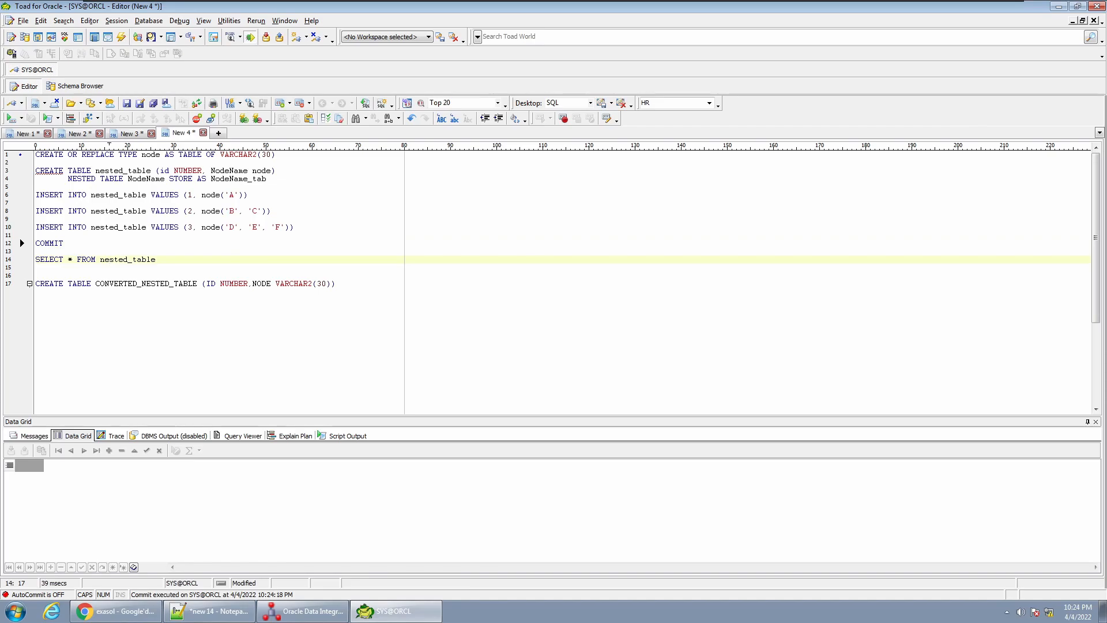
key("F9")
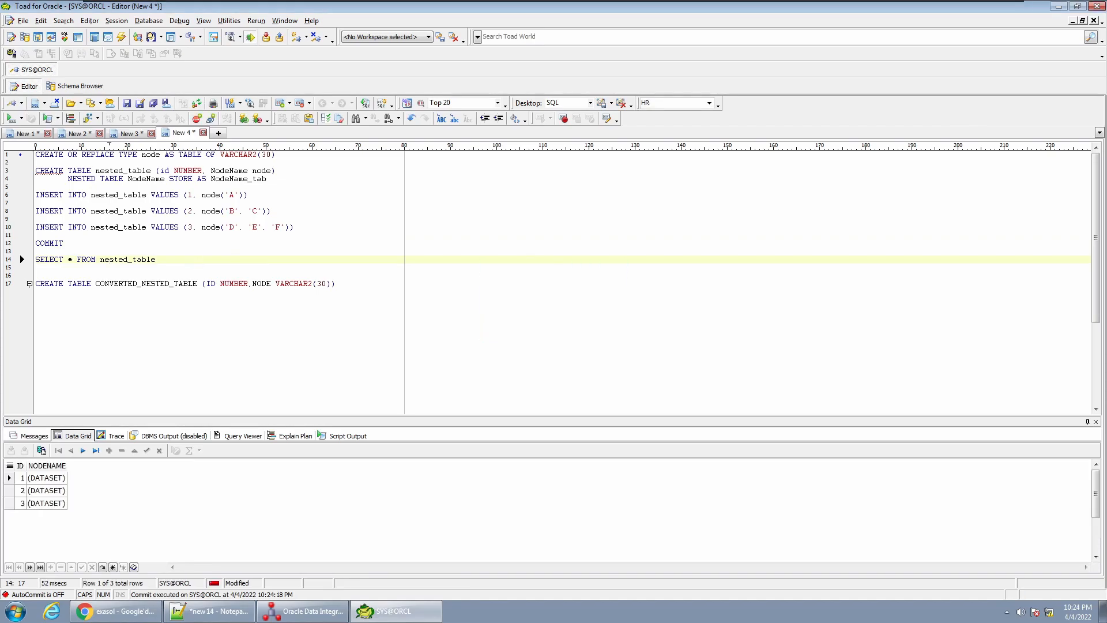
left_click(22, 478)
left_click(23, 491)
left_click(23, 504)
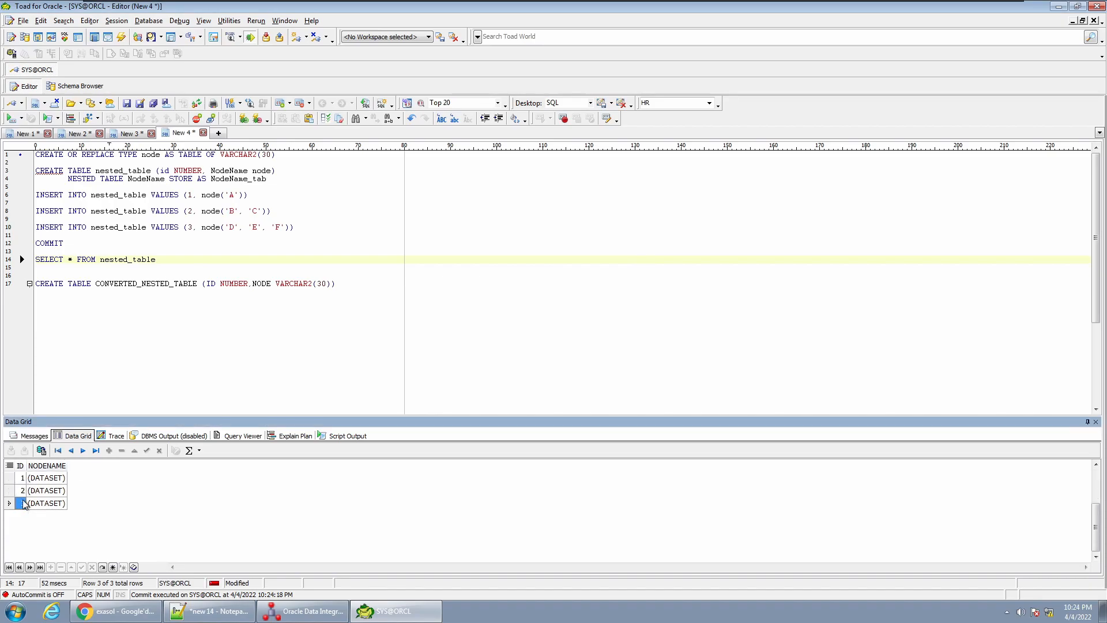
left_click(23, 480)
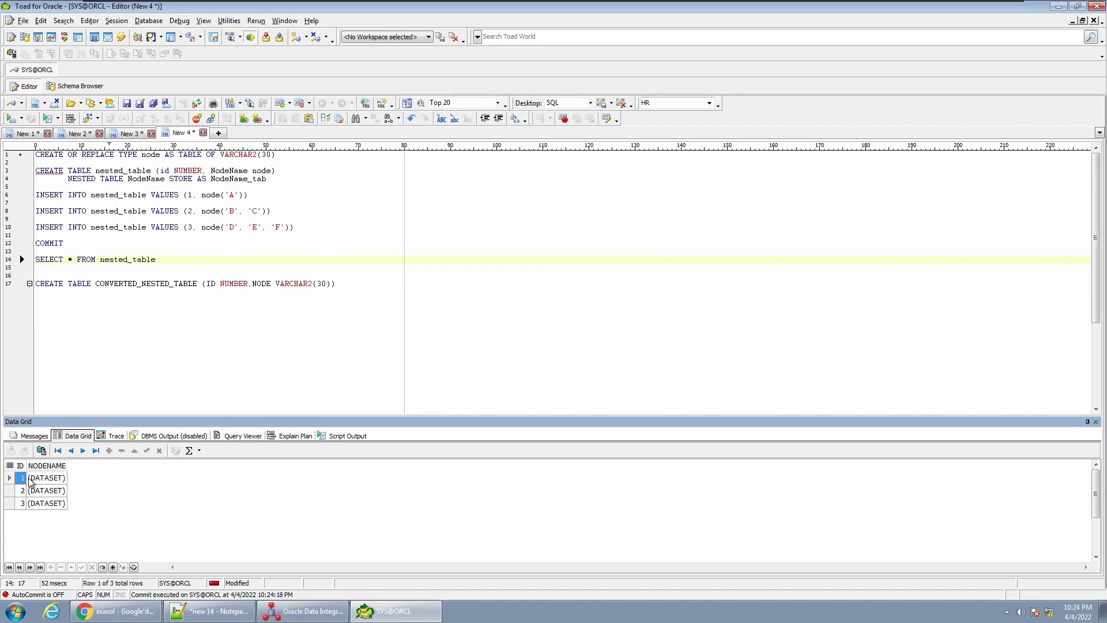
- Inspect the nested NODENAME dataset of the row with ID 1, then close its viewer
left_click(60, 481)
double_click(52, 481)
double_click(192, 156)
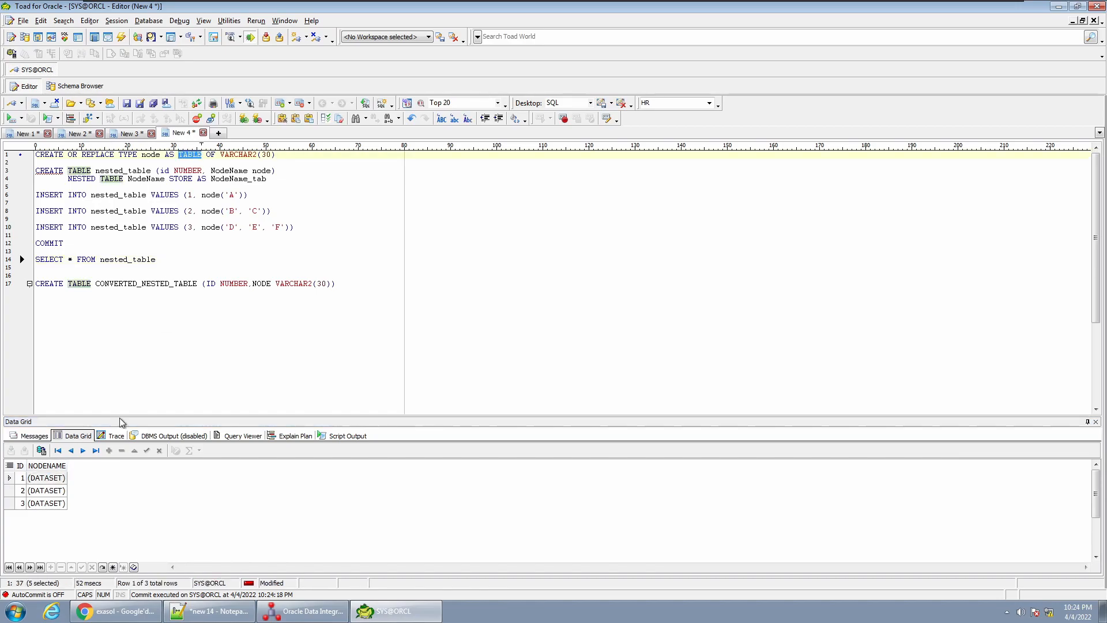
left_click(55, 482)
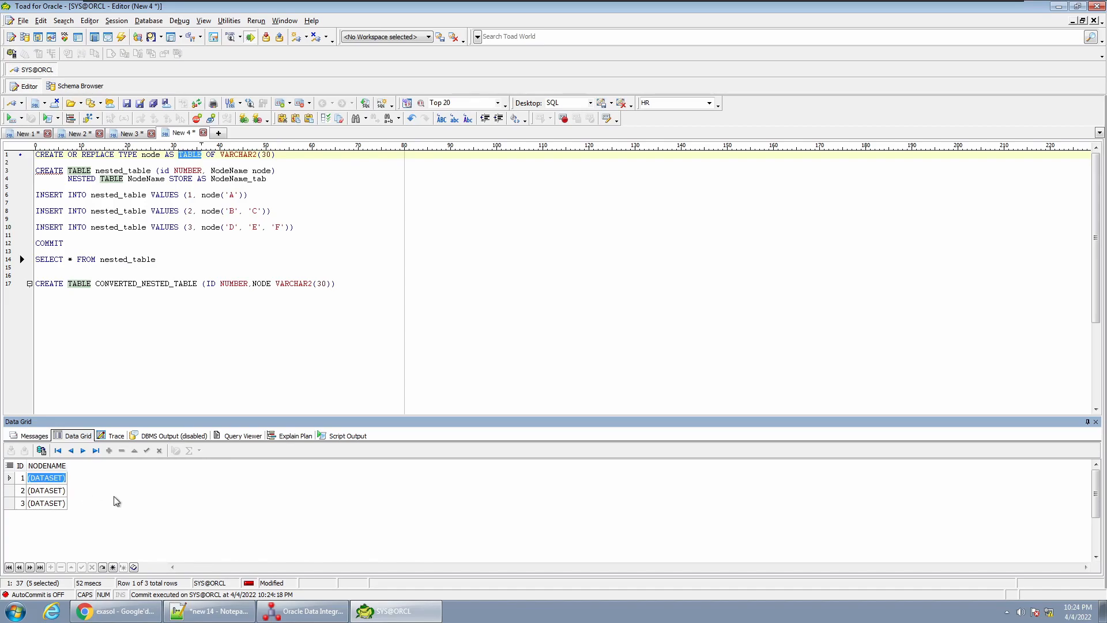
left_click(56, 490)
left_click(55, 503)
left_click(59, 480)
left_click(22, 478)
left_click(55, 478)
double_click(55, 481)
left_click(449, 285)
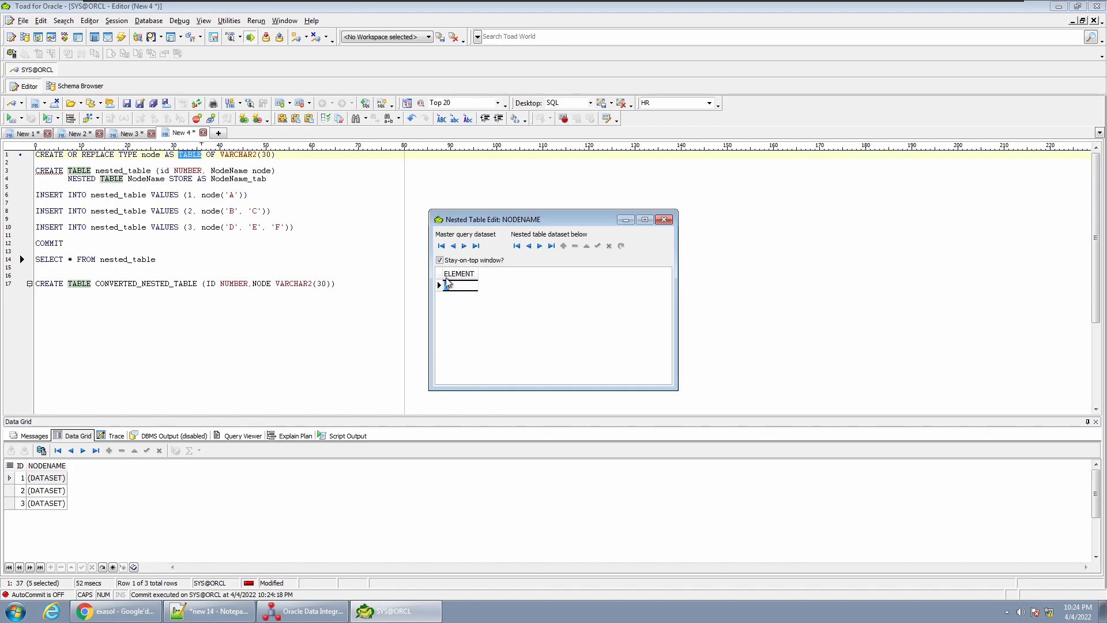
left_click(664, 220)
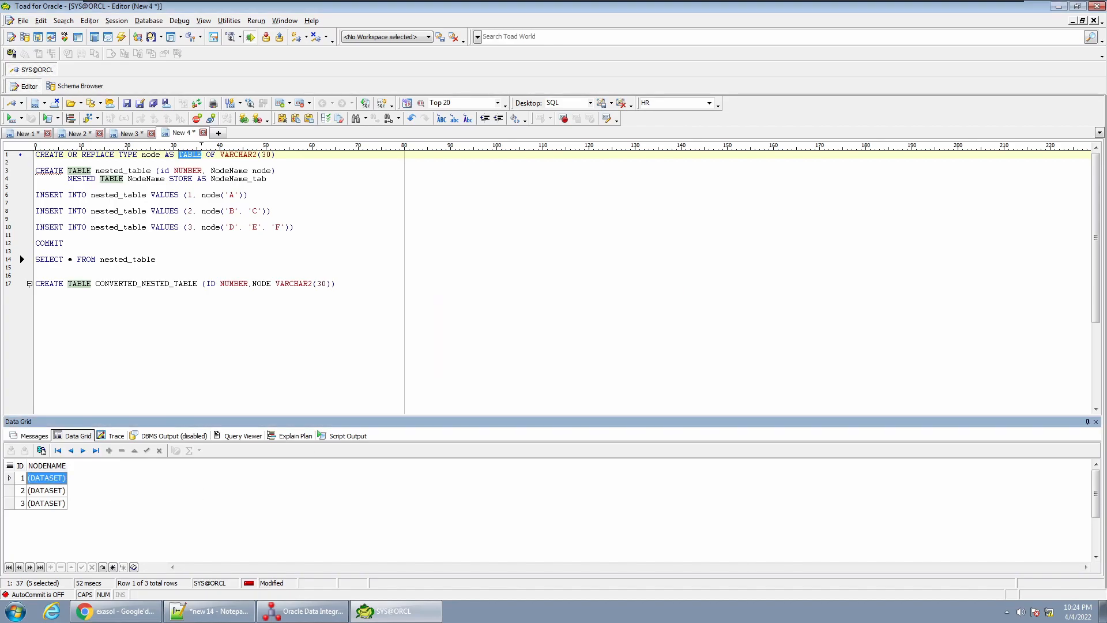
- Inspect the nested NODENAME datasets of the rows with ID 2 and ID 3, closing the viewer after each
left_click(56, 491)
double_click(56, 491)
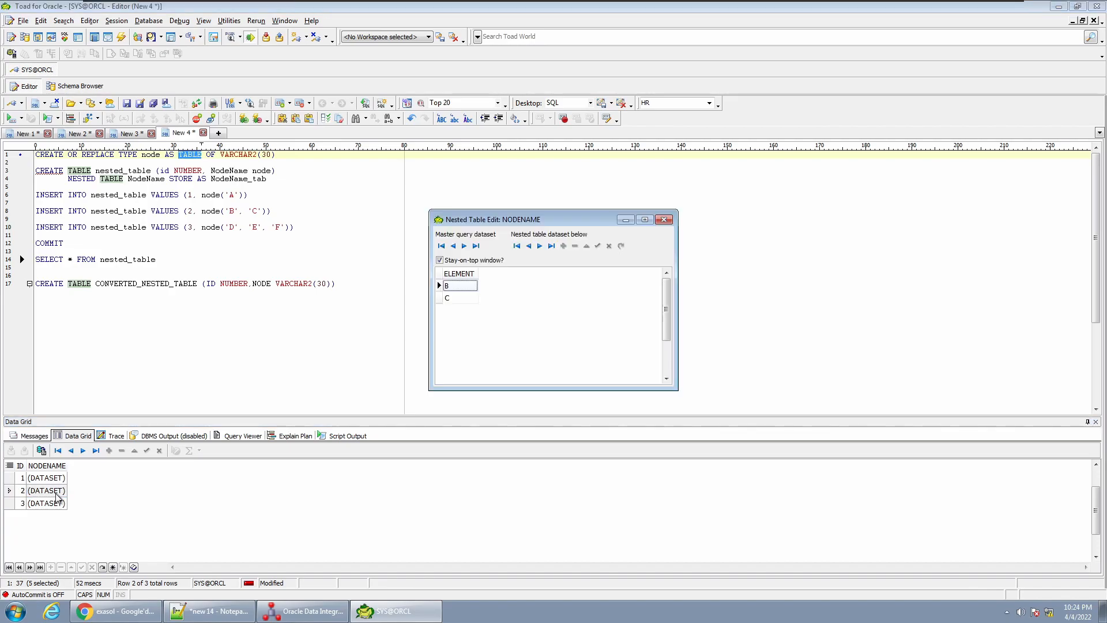
left_click(457, 297)
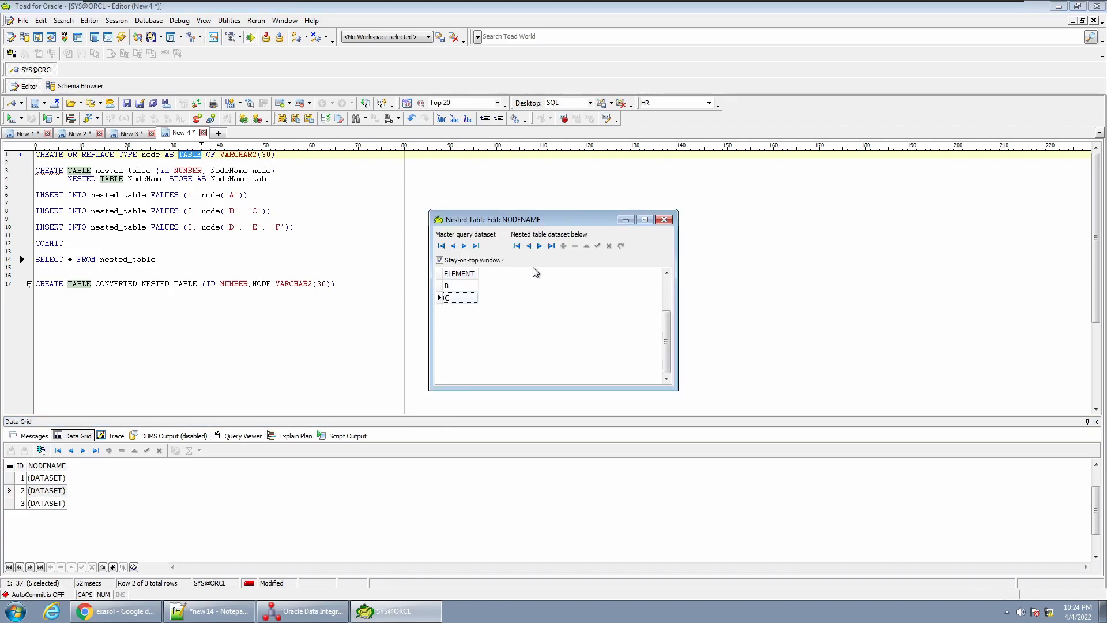
left_click(664, 220)
left_click(25, 508)
double_click(52, 504)
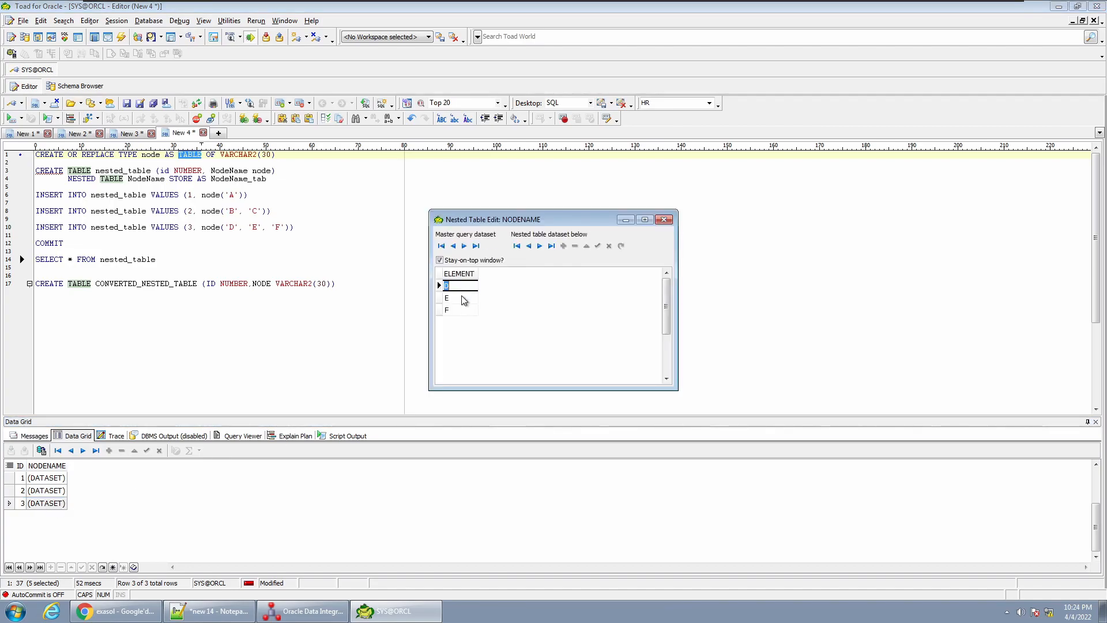
left_click(455, 310)
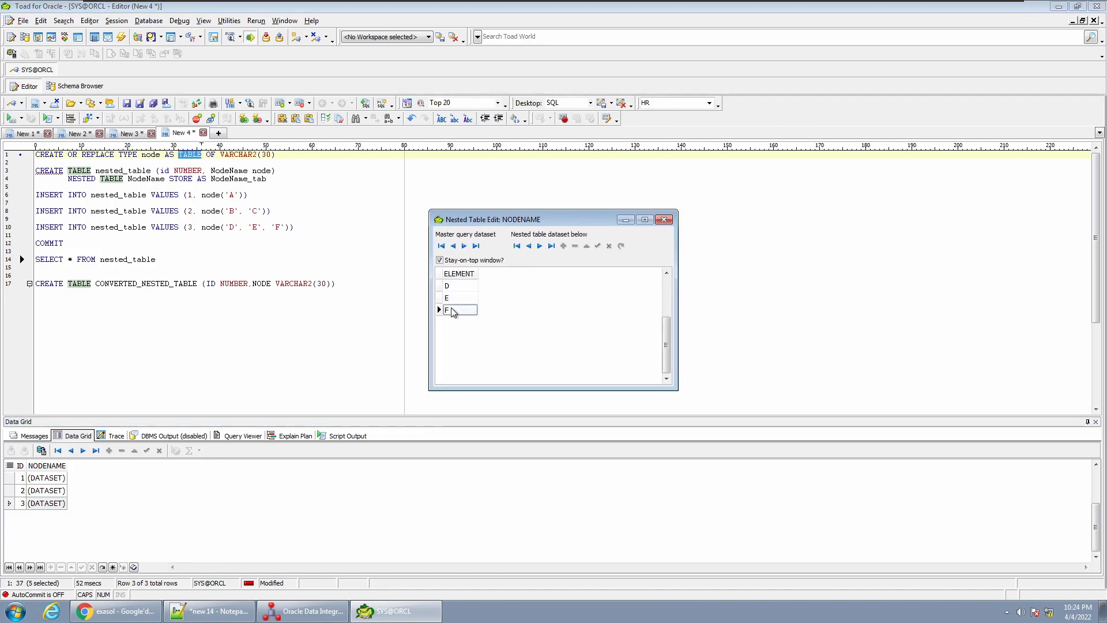
left_click(664, 220)
- Run the statement creating CONVERTED_NESTED_TABLE with columns ID NUMBER and NODE VARCHAR2(30)
left_click(369, 283)
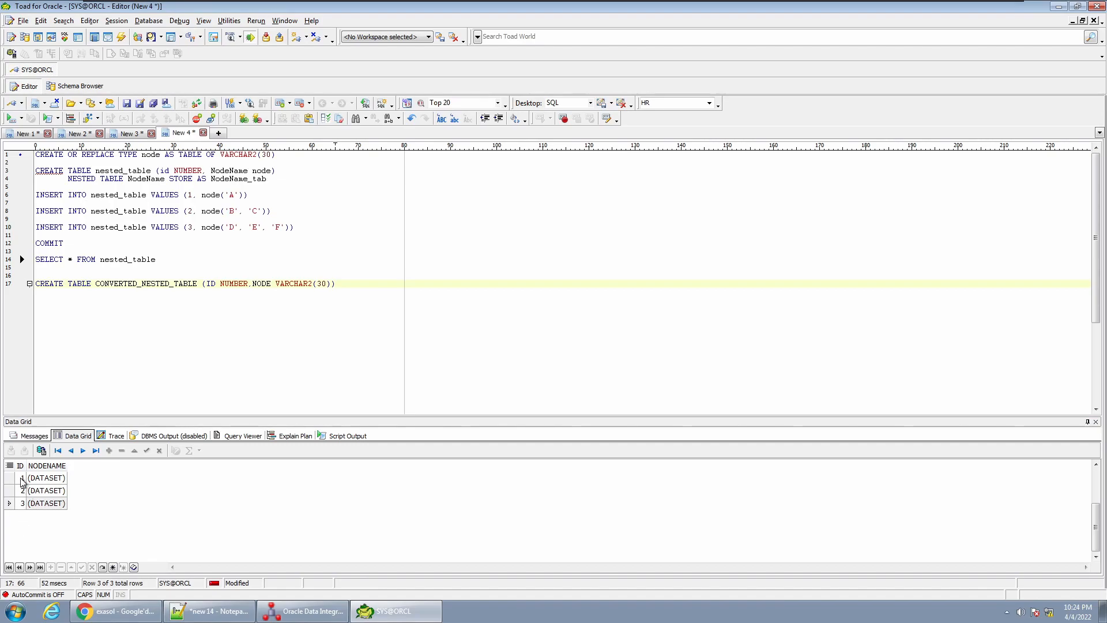
left_click_drag(22, 482, 60, 511)
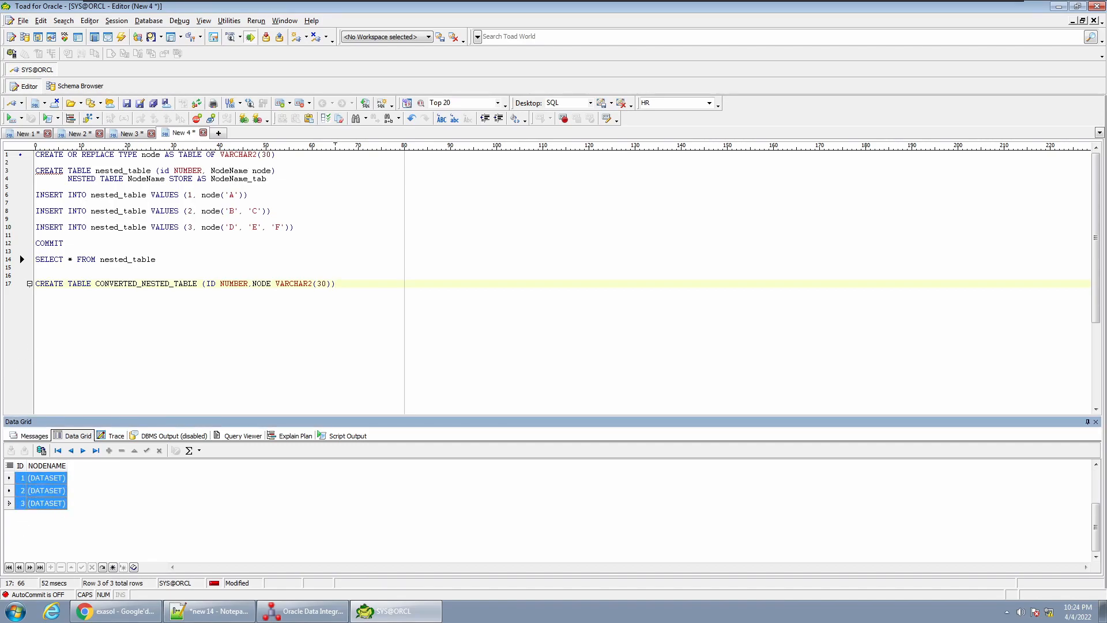
left_click(337, 283)
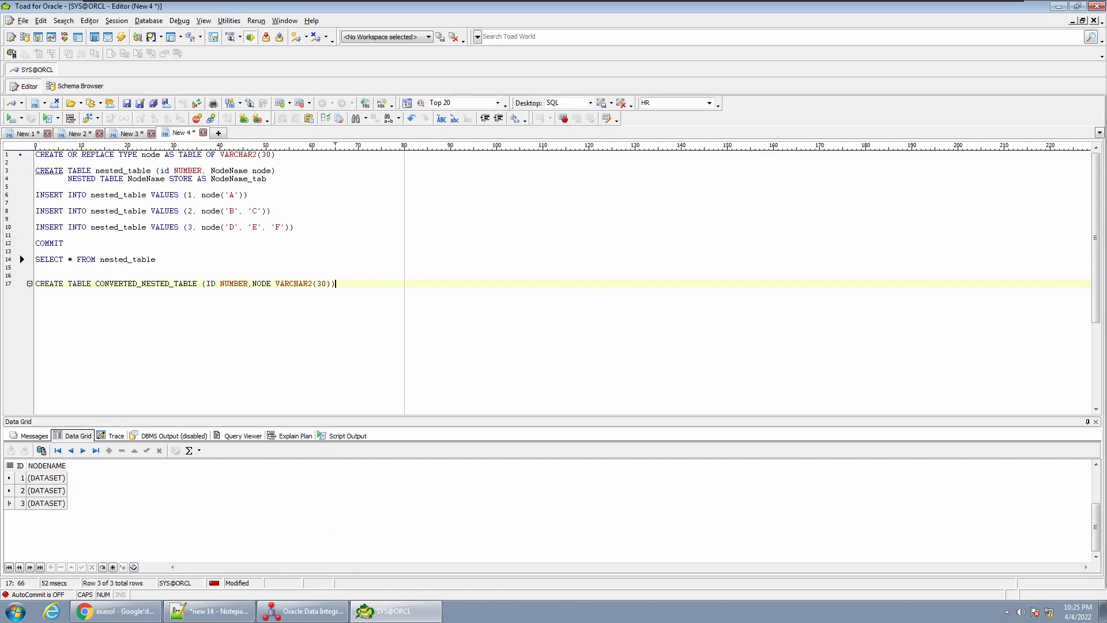
double_click(128, 283)
left_click(126, 259)
double_click(131, 284)
left_click(337, 284)
left_click(142, 284)
left_click(170, 284)
key("F9")
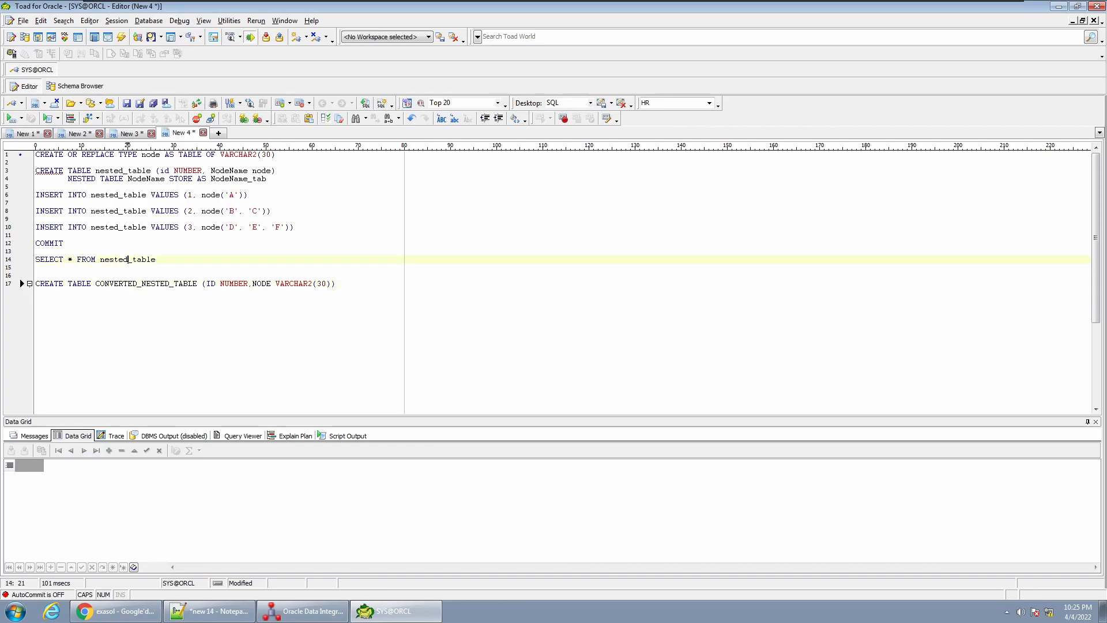
- Switch to Oracle Data Integrator Studio and selectively reverse-engineer NESTED_TABLE into the SRC_ORACLE model
double_click(128, 259)
double_click(118, 195)
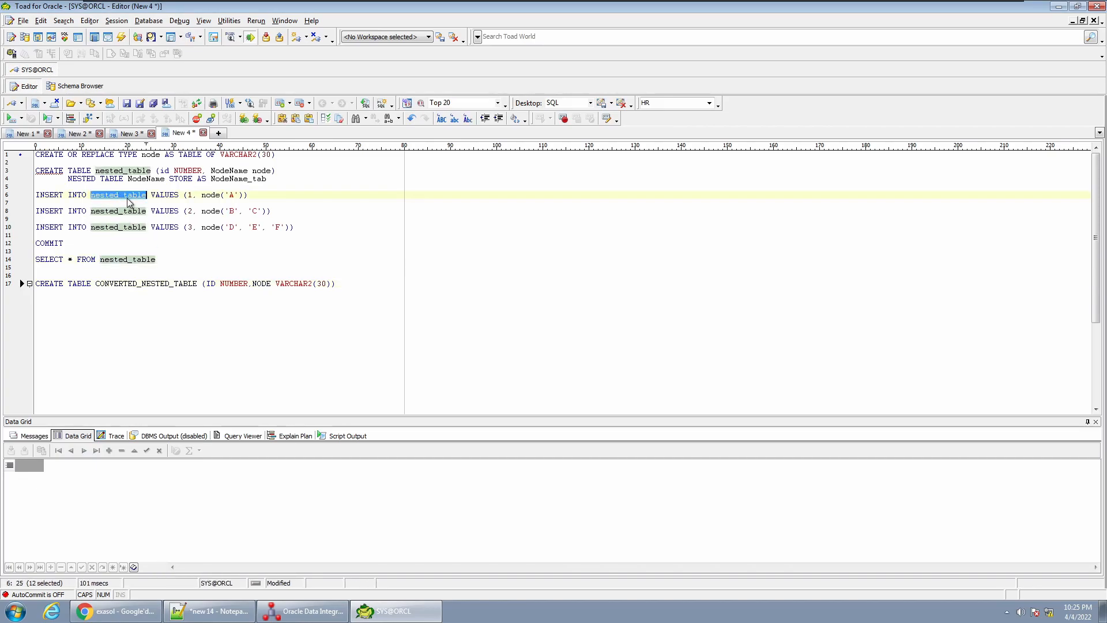
left_click(328, 613)
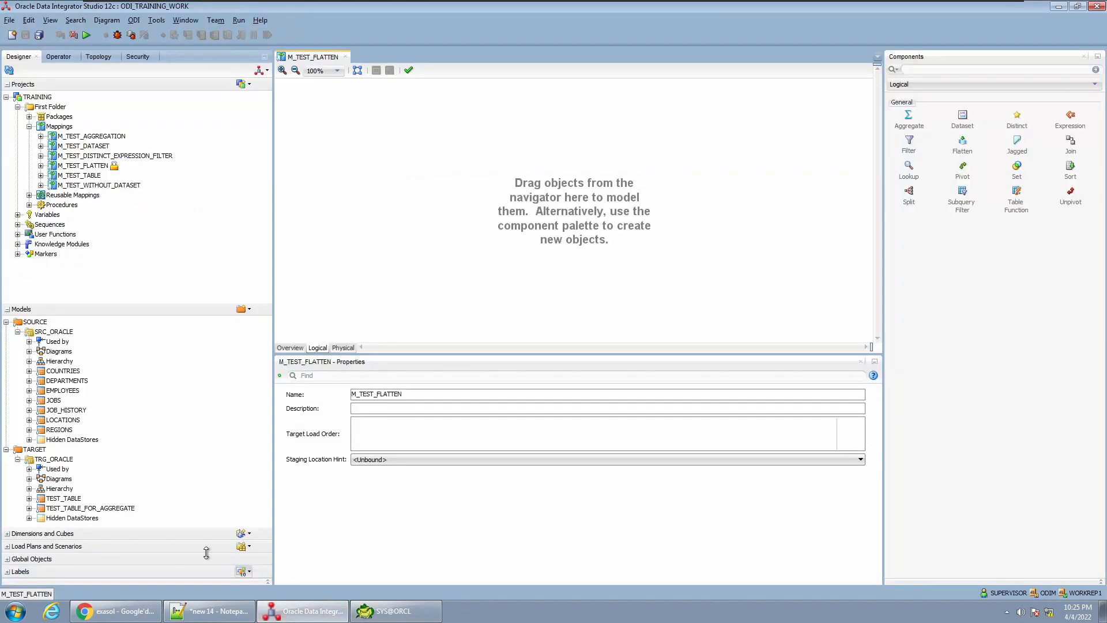
left_click(57, 333)
double_click(57, 334)
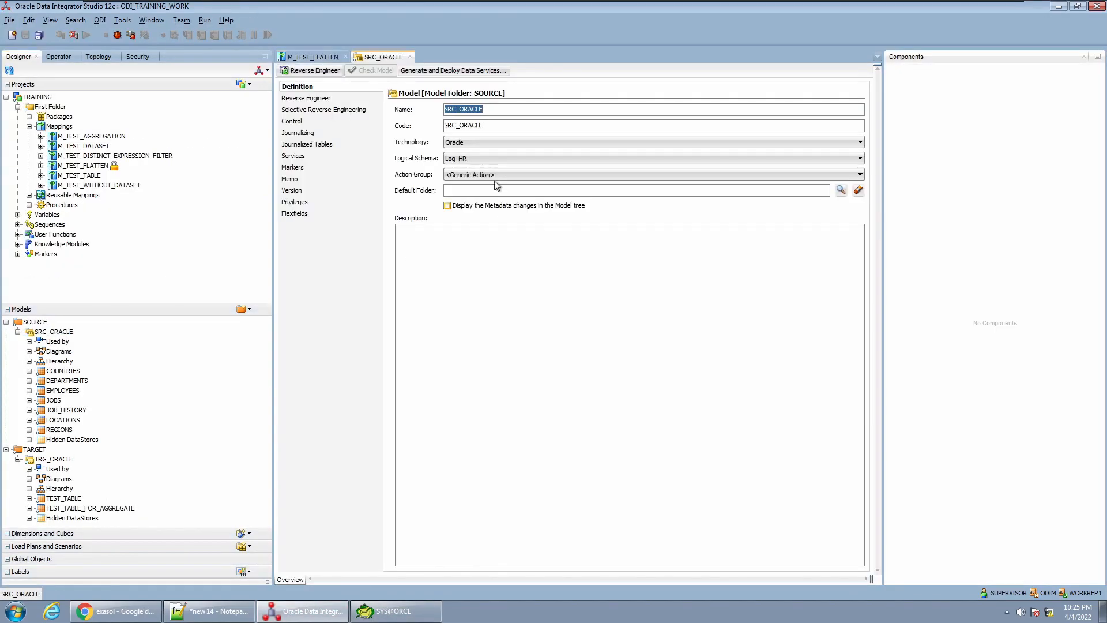
left_click(310, 98)
left_click(323, 110)
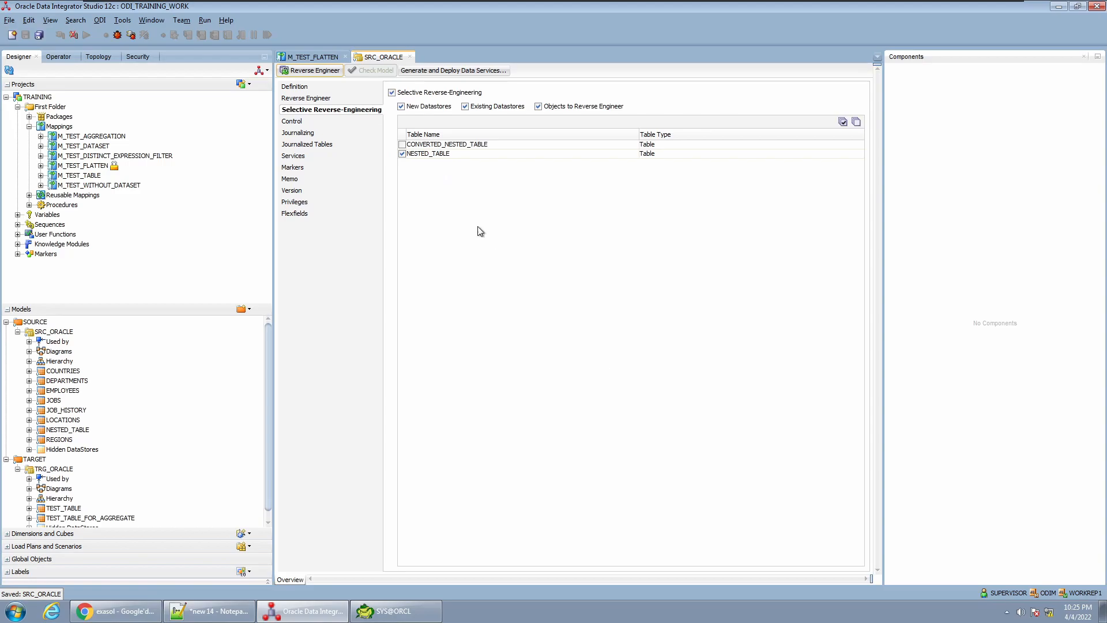
- Close the SRC_ORACLE editor, selectively reverse-engineer CONVERTED_NESTED_TABLE into the TRG_ORACLE model, and close that model's editor
left_click(409, 56)
double_click(55, 469)
left_click(306, 98)
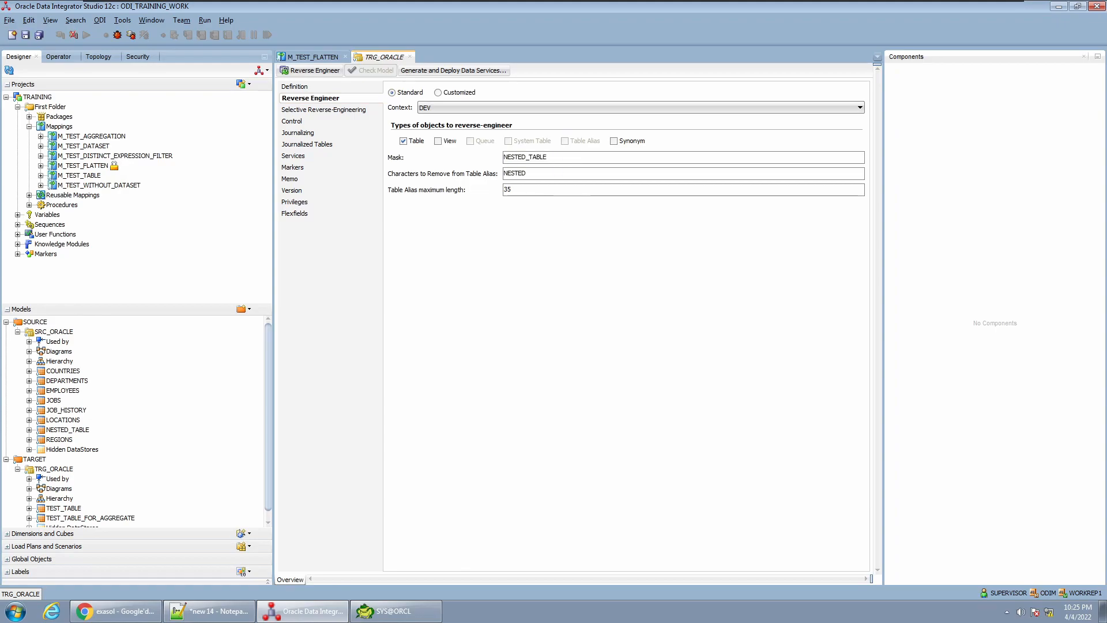
key("Tab")
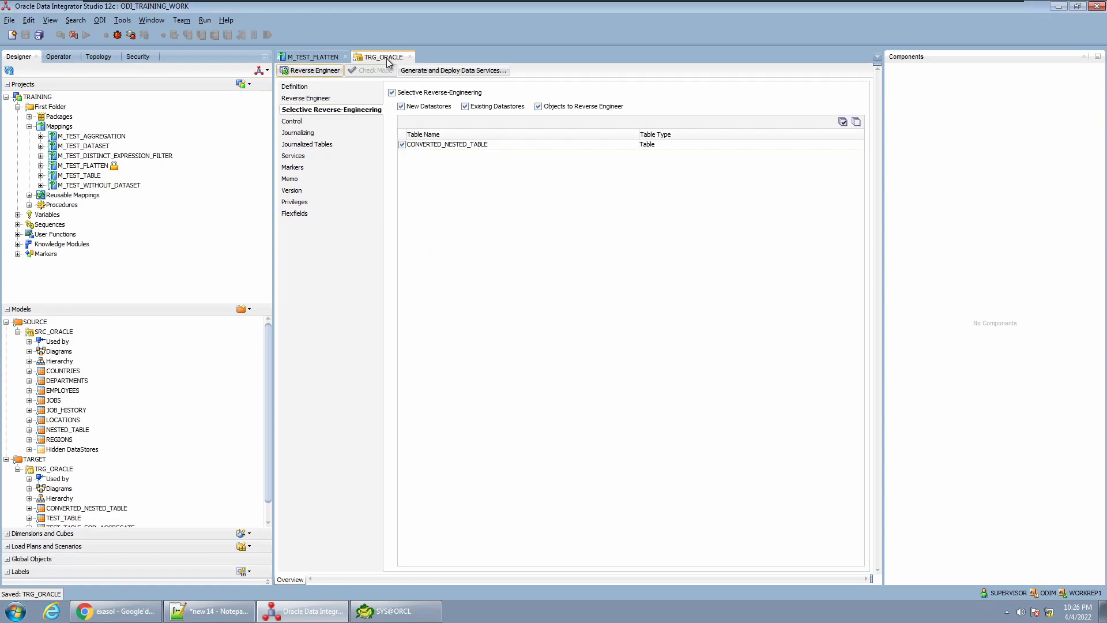
middle_click(387, 58)
- Add the NESTED_TABLE source and a Flatten component to the M_TEST_FLATTEN mapping and connect the source to Flatten
scroll(112, 492, "down", 3)
left_click(72, 519)
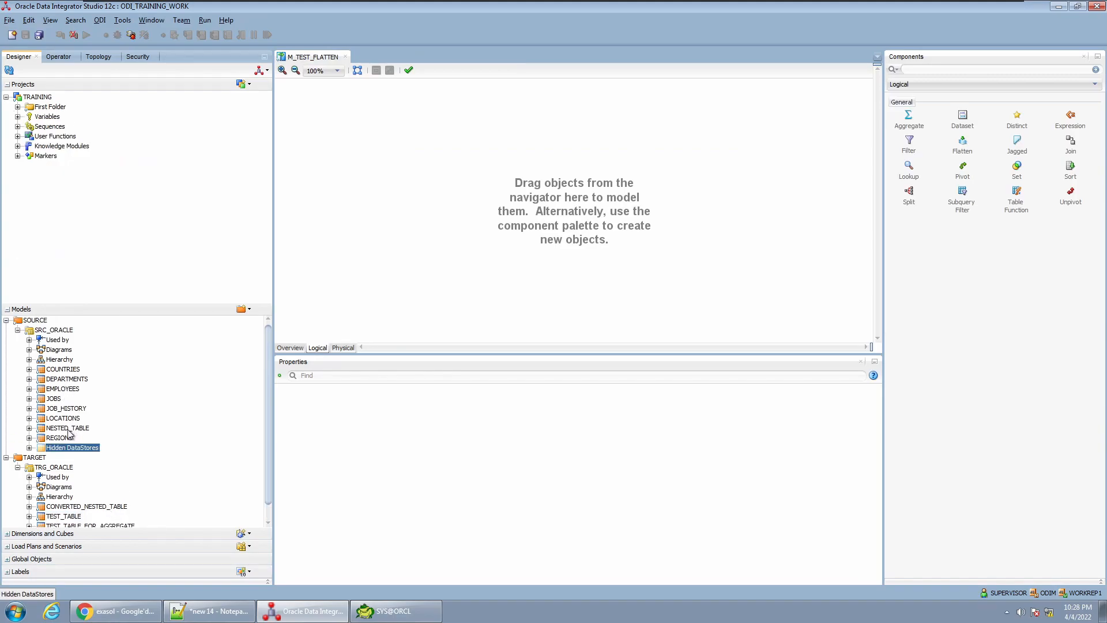
left_click_drag(68, 430, 321, 146)
left_click_drag(962, 143, 500, 160)
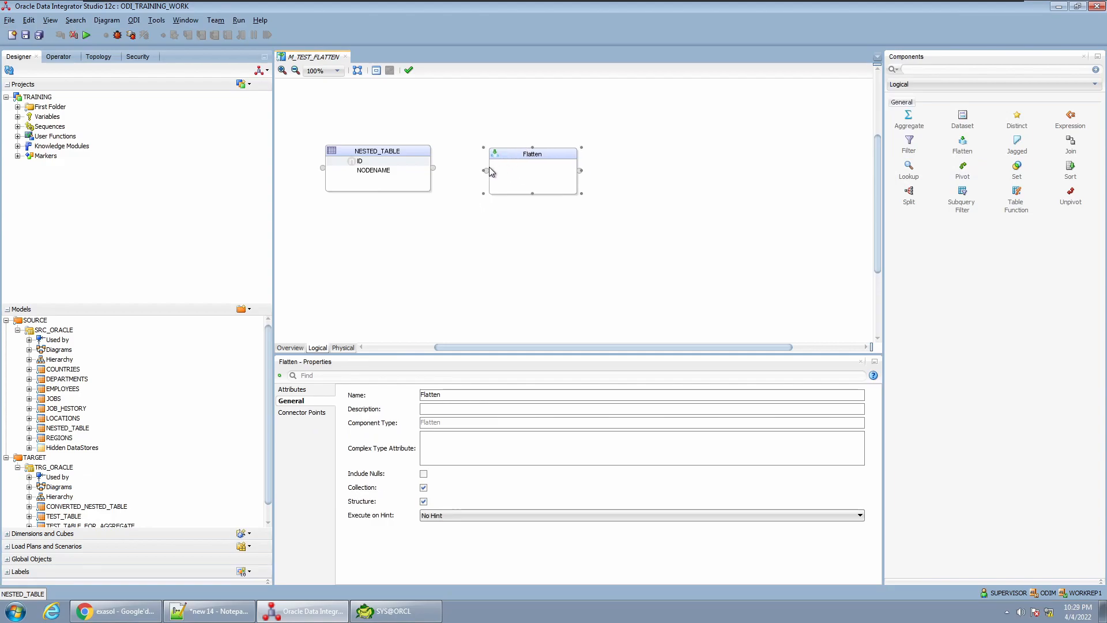
left_click_drag(434, 168, 485, 170)
- Add the CONVERTED_NESTED_TABLE target, connect Flatten's output to it, and auto-arrange the mapping diagram
left_click_drag(64, 513, 632, 214)
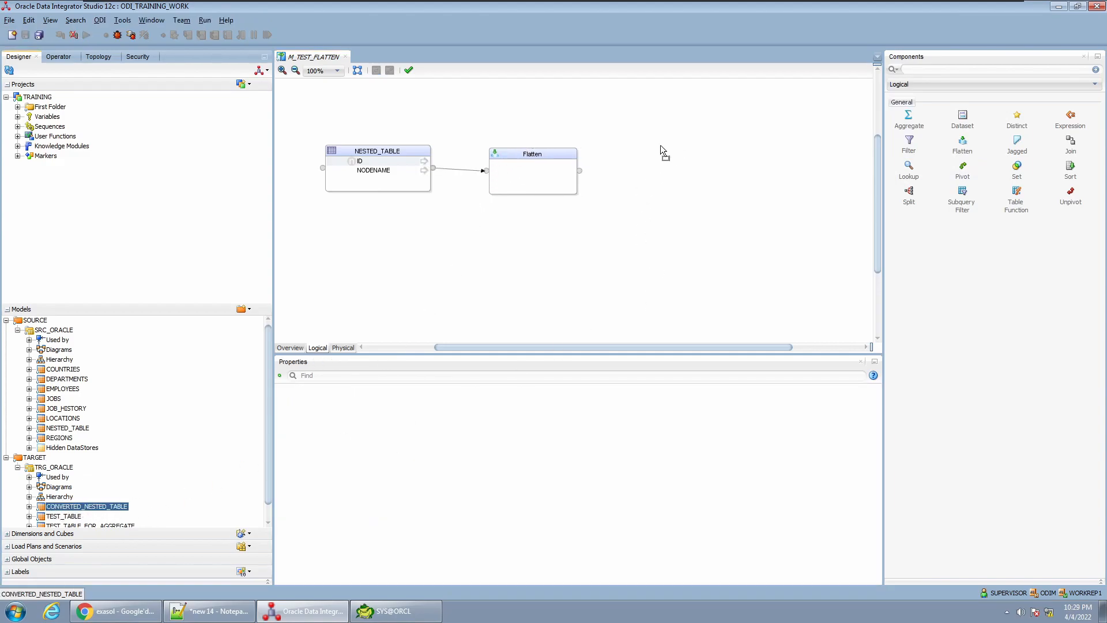
left_click_drag(658, 146, 672, 144)
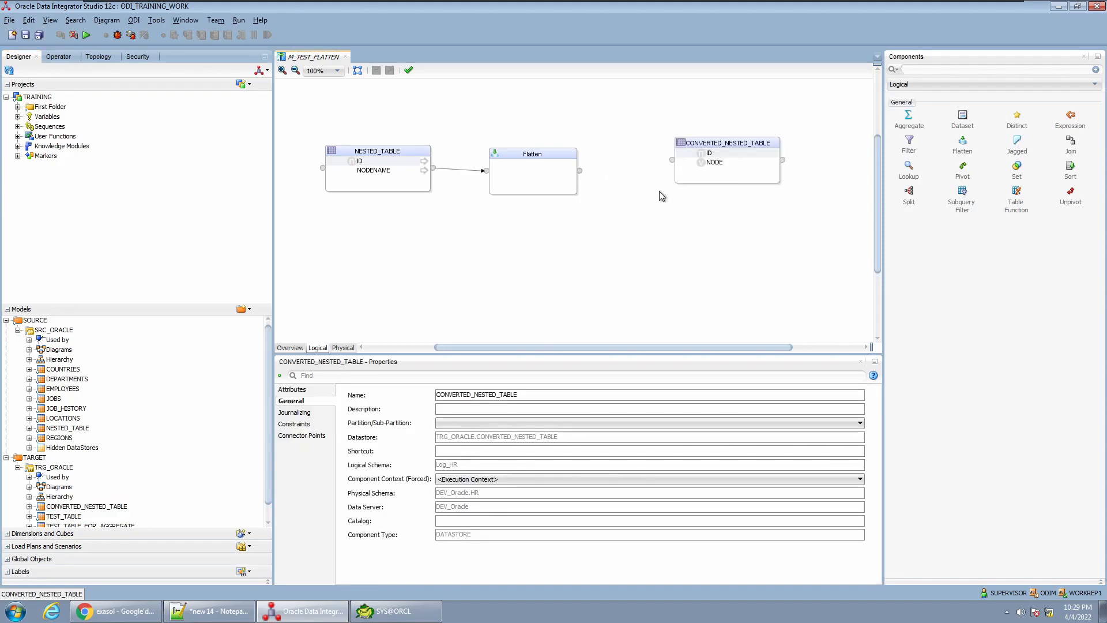
left_click(580, 171)
left_click_drag(579, 170, 672, 160)
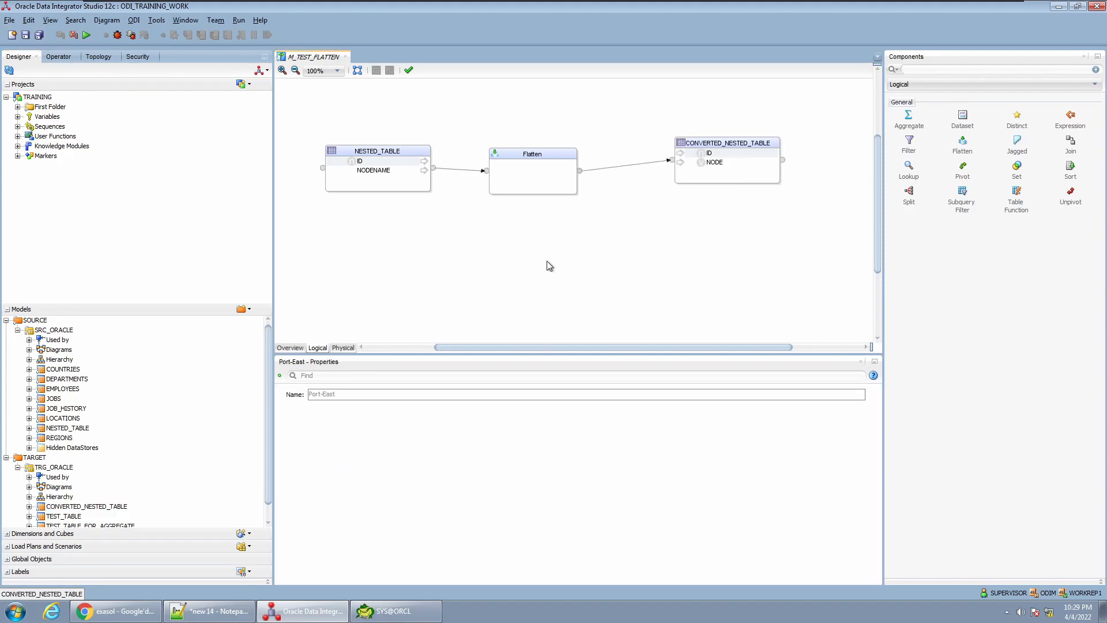
left_click(357, 70)
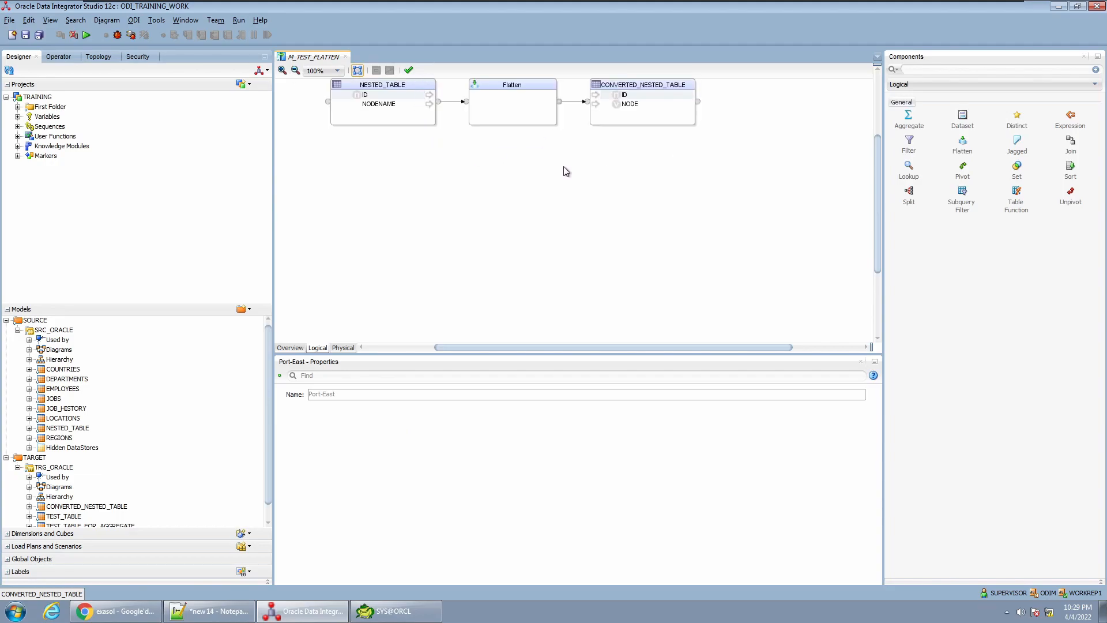
left_click(561, 239)
scroll(416, 185, "up", 4)
- Map NESTED_TABLE's ID to the target's ID and its NODENAME to the target's NODE, passing both through Flatten
left_click_drag(367, 164, 624, 170)
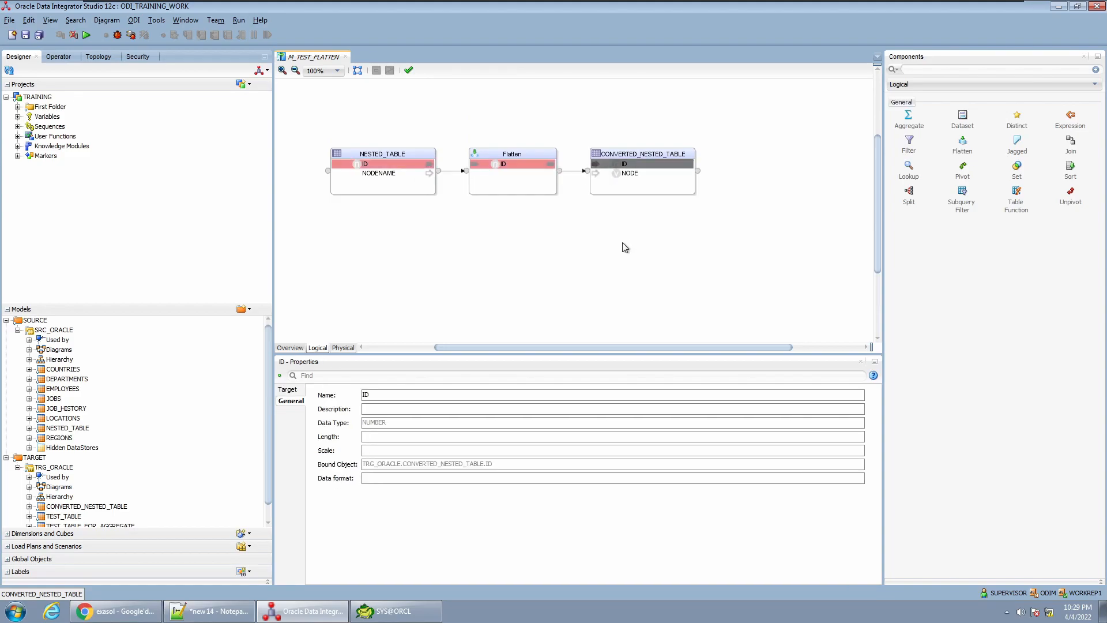
left_click(387, 176)
left_click_drag(380, 178, 647, 176)
left_click(542, 214)
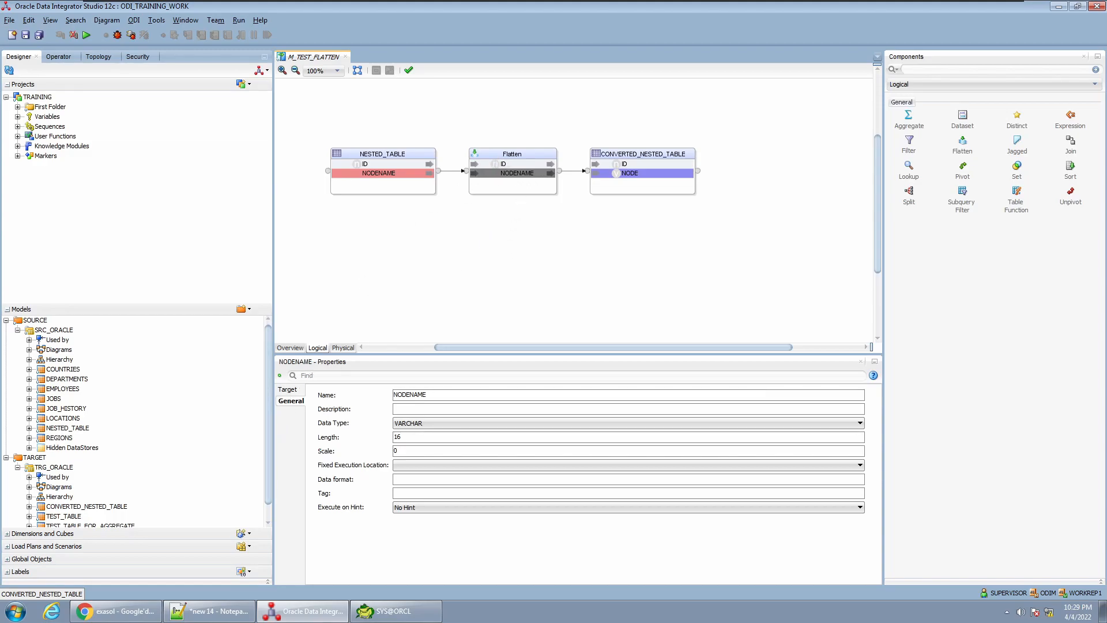
- Set the expression of Flatten's NODENAME attribute to COLUMN_VALUE and check it in the component's attribute list
left_click(512, 184)
left_click(295, 390)
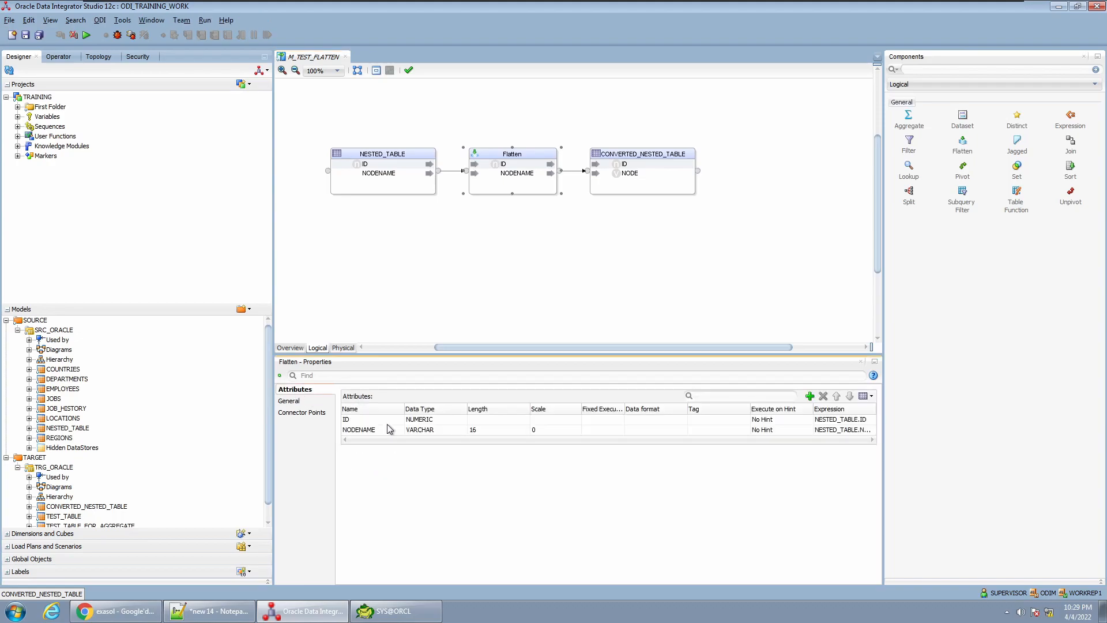
left_click(513, 173)
left_click(331, 388)
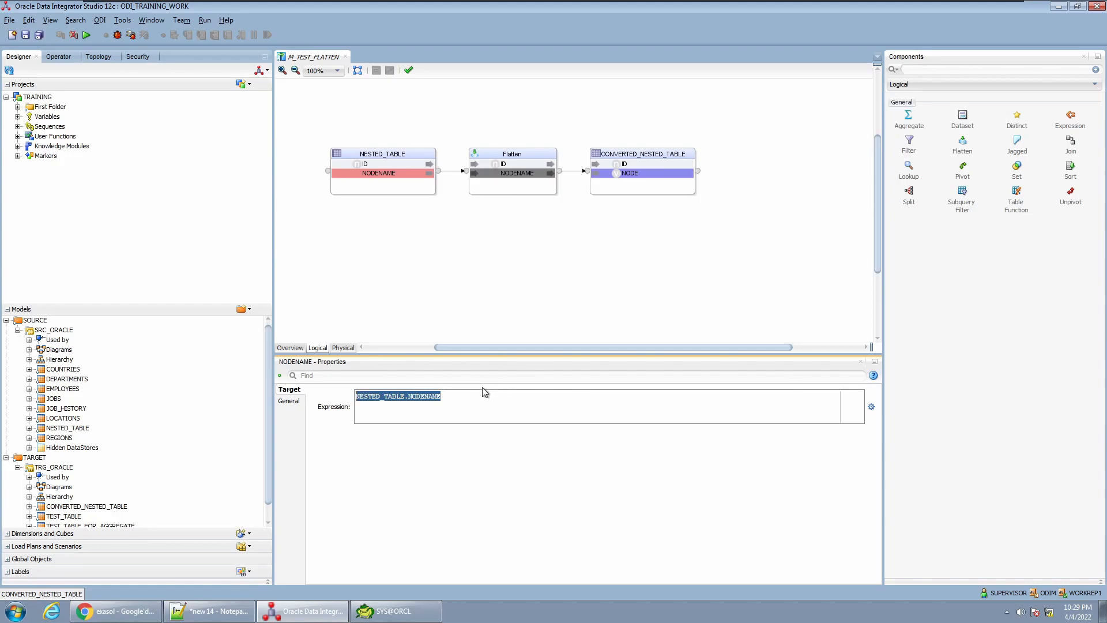
type("COLUMN_")
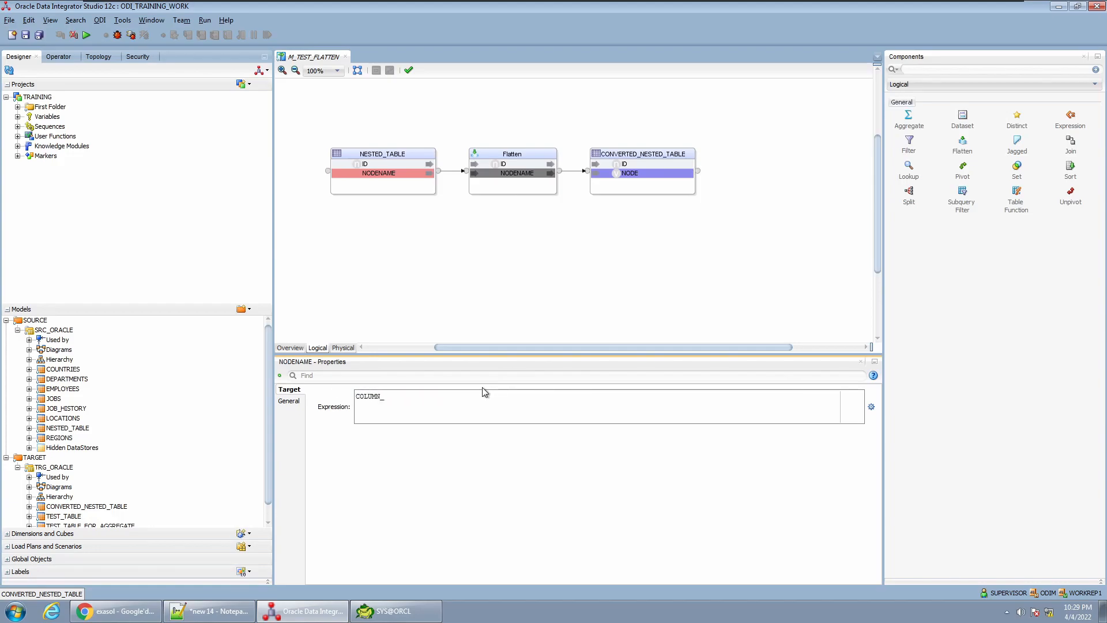
key("ctrl+a")
left_click(494, 306)
left_click(525, 160)
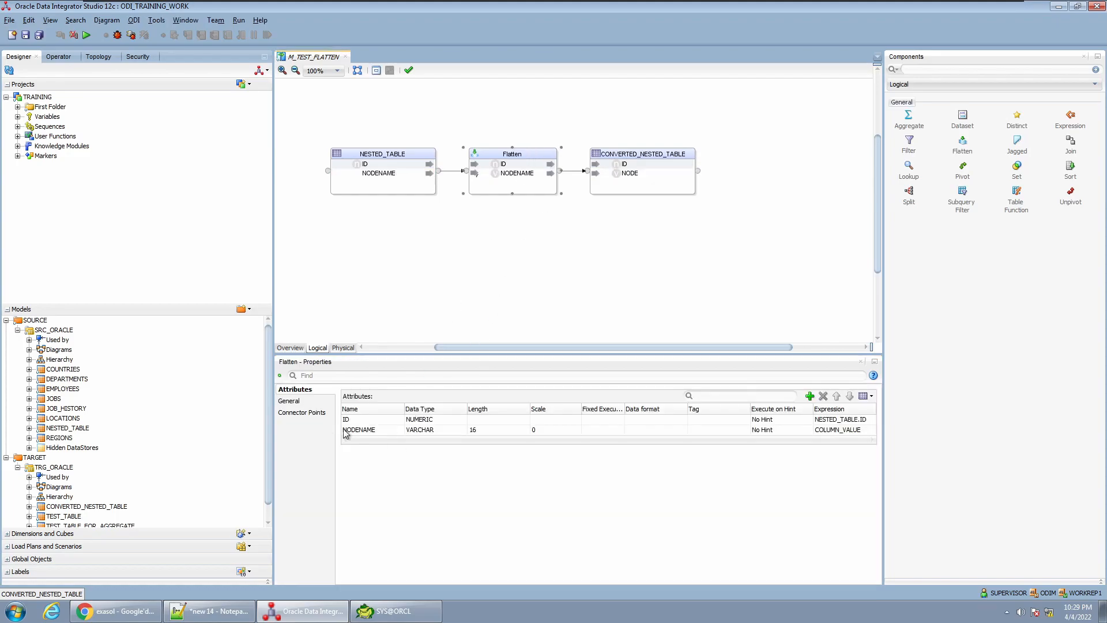
- Set Flatten's Complex Type Attribute to NESTED_TABLE.NODENAME using the expression editor
left_click(299, 401)
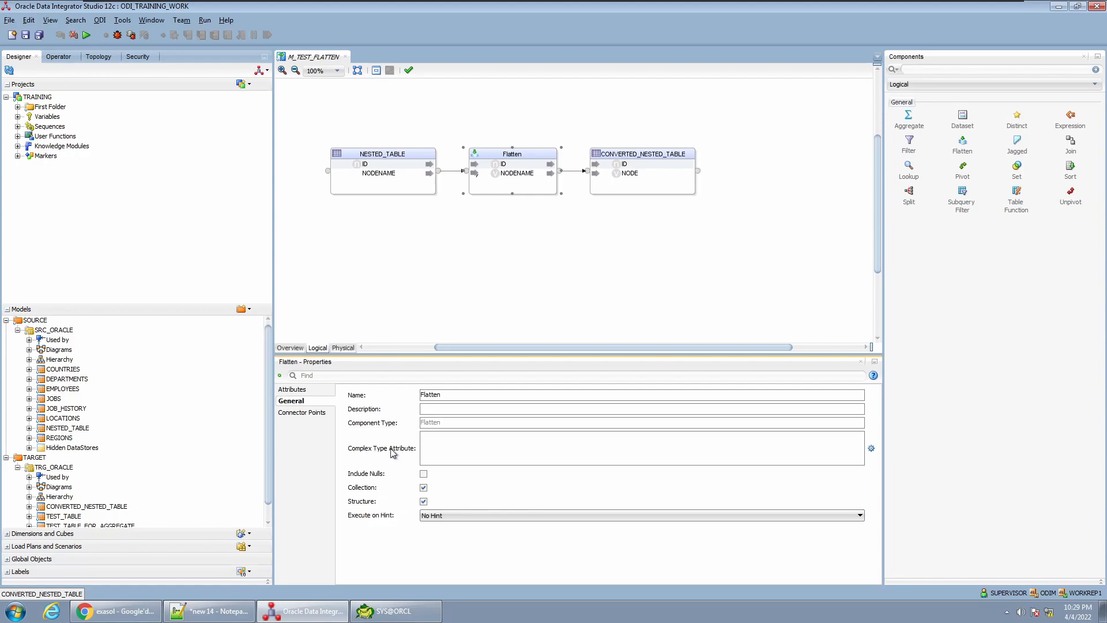
left_click(378, 175)
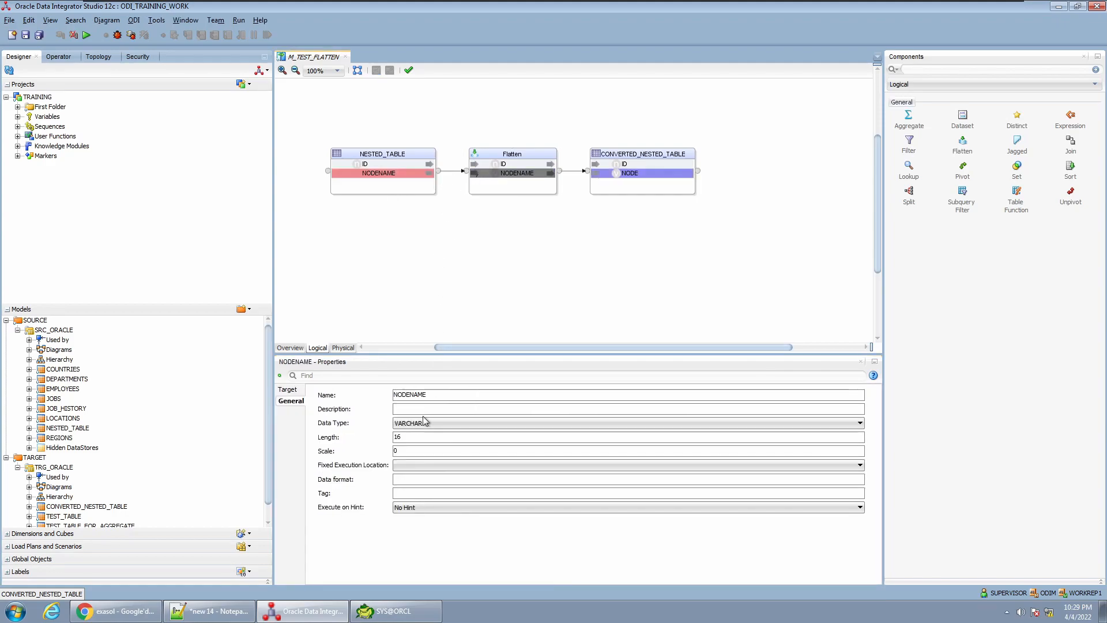
left_click(508, 184)
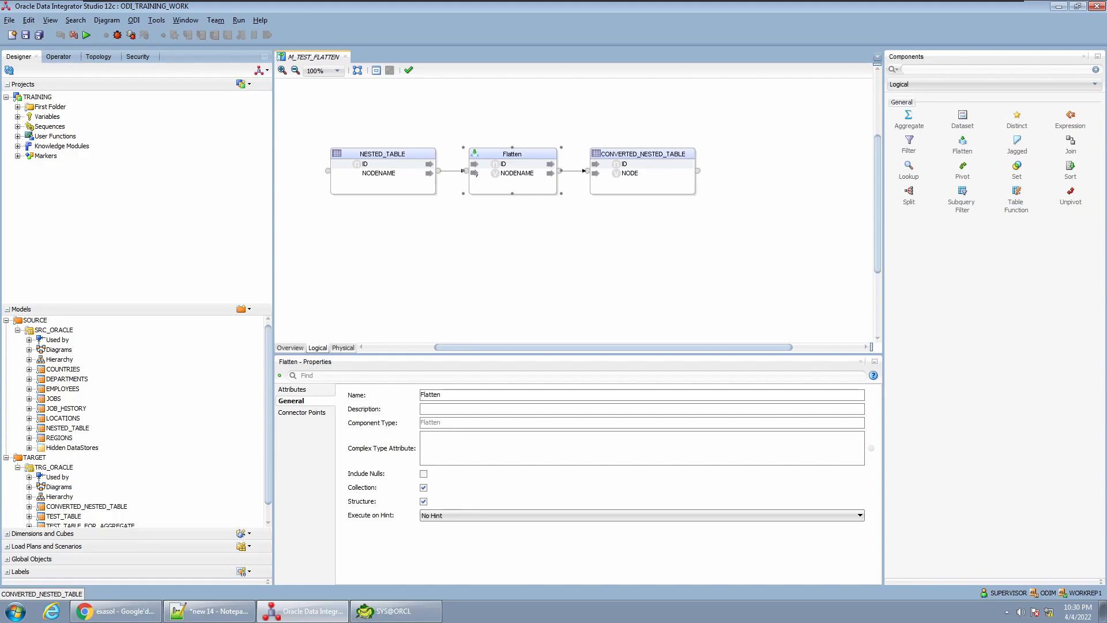
left_click(872, 449)
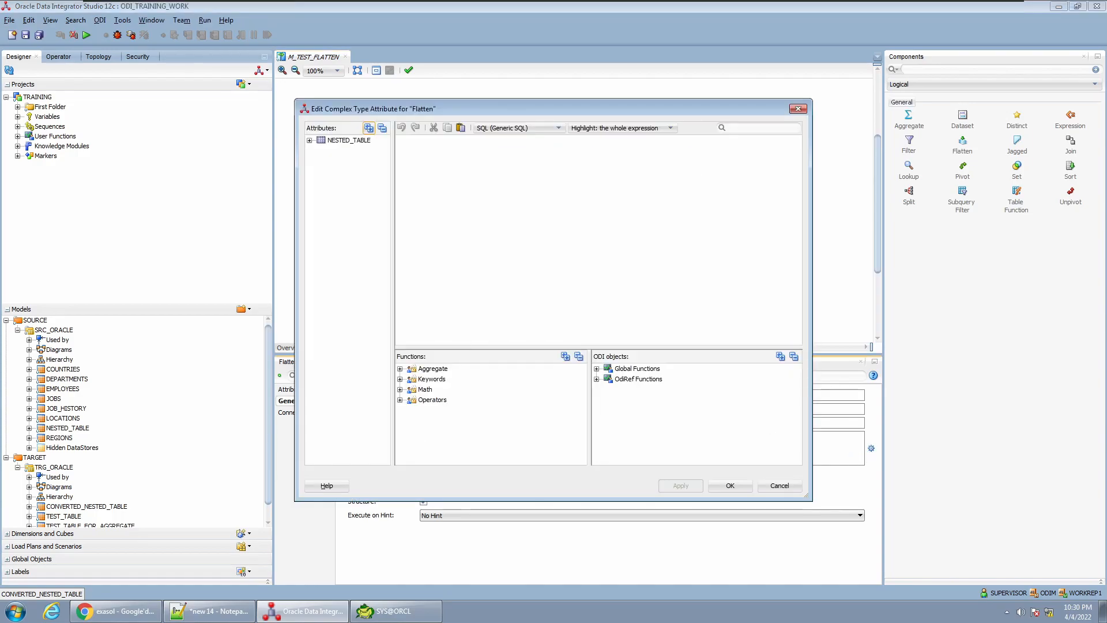
left_click(310, 141)
double_click(357, 161)
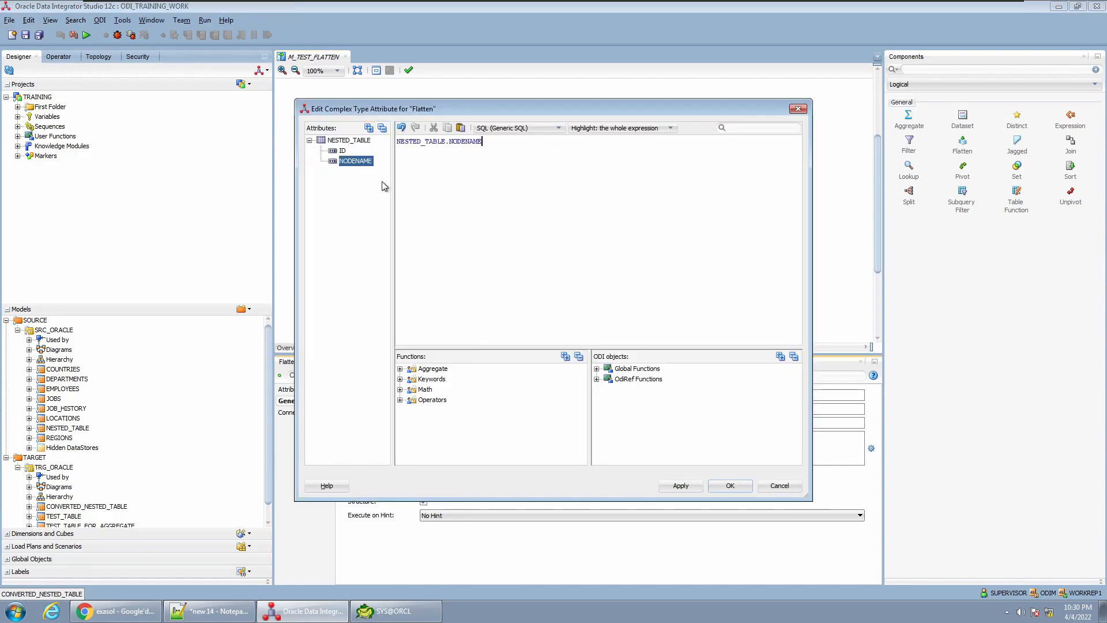
left_click(730, 486)
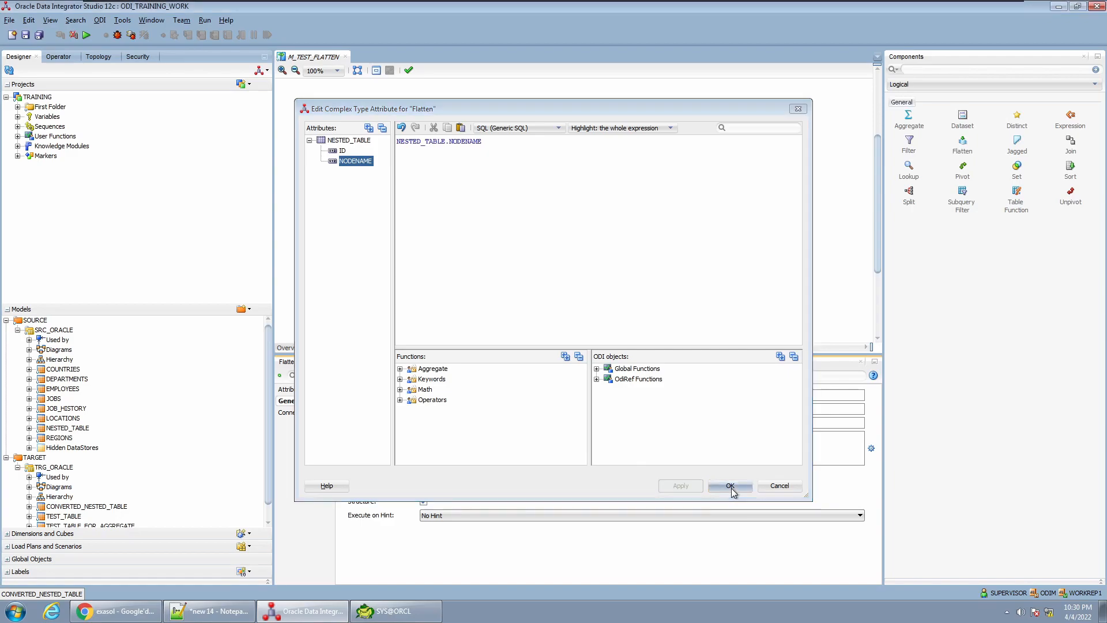
- Save the mapping and run it with the TEST context, Physical design, Local (No Agent) and log level 5
left_click_drag(312, 103, 782, 279)
left_click(782, 279)
left_click(23, 32)
left_click(87, 35)
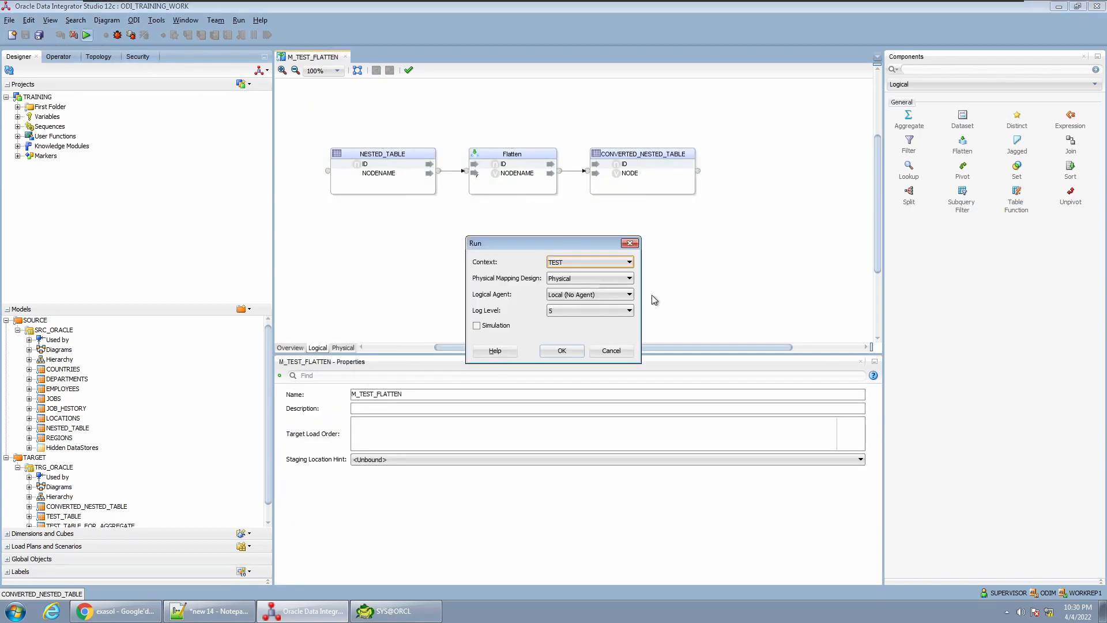
left_click(564, 352)
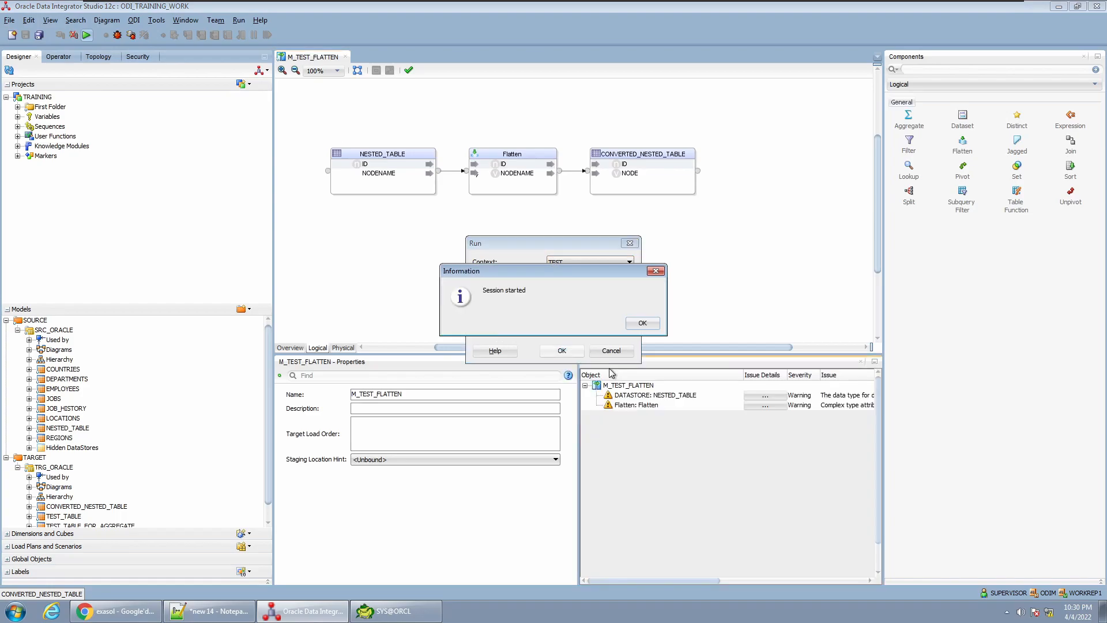
left_click(641, 315)
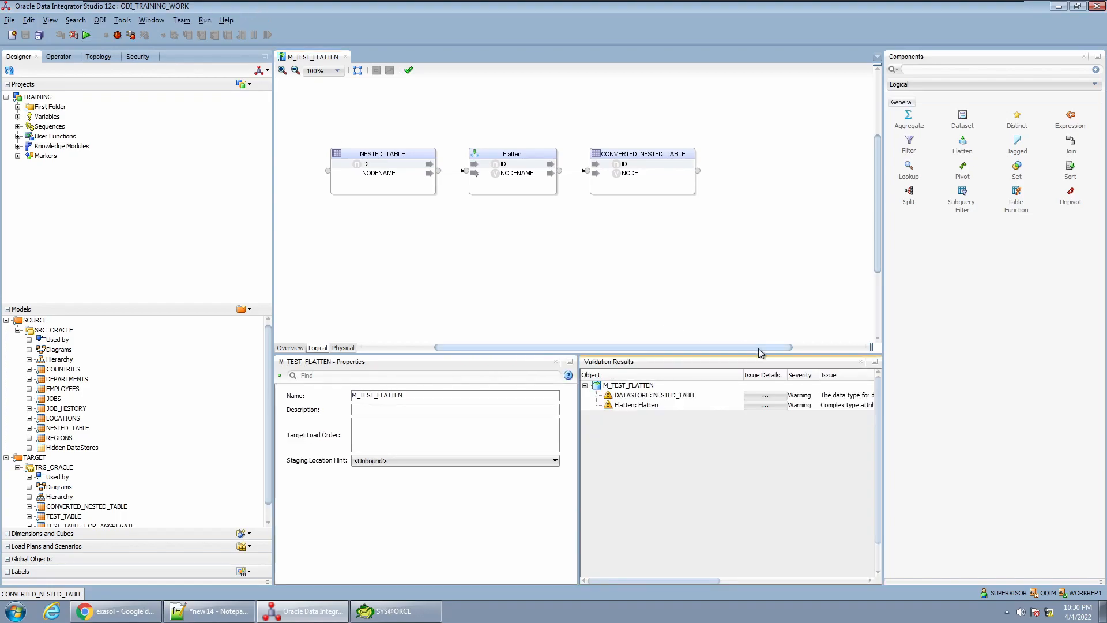
- Expand today's M_TEST_FLATTEN session in the Operator down to its Insert new rows task to check the execution status
left_click(58, 57)
left_click(18, 107)
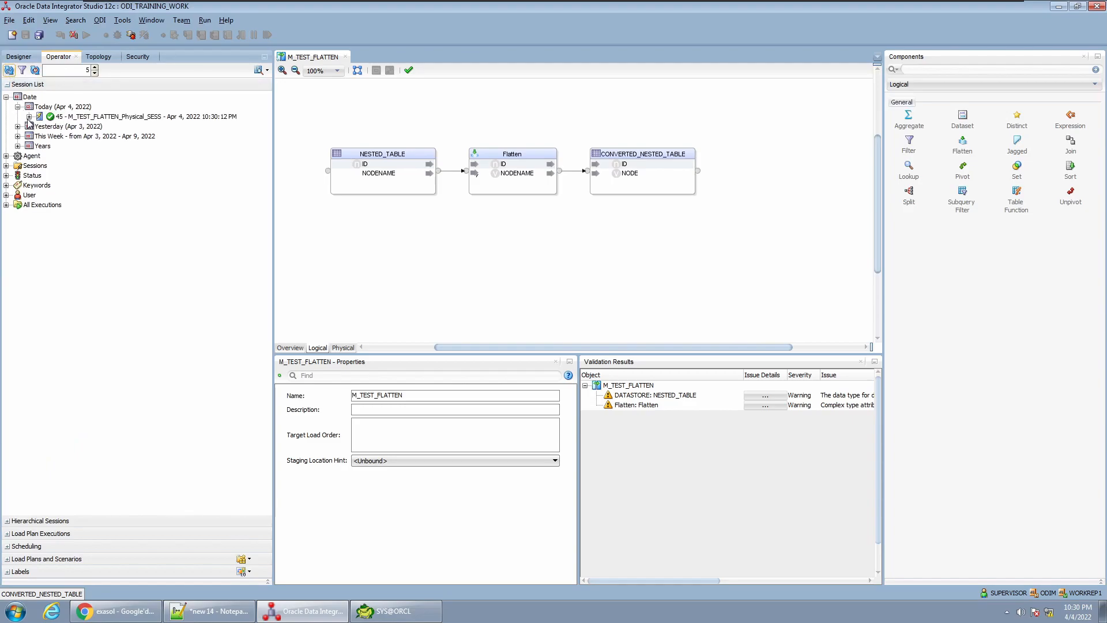
left_click(29, 116)
left_click(40, 136)
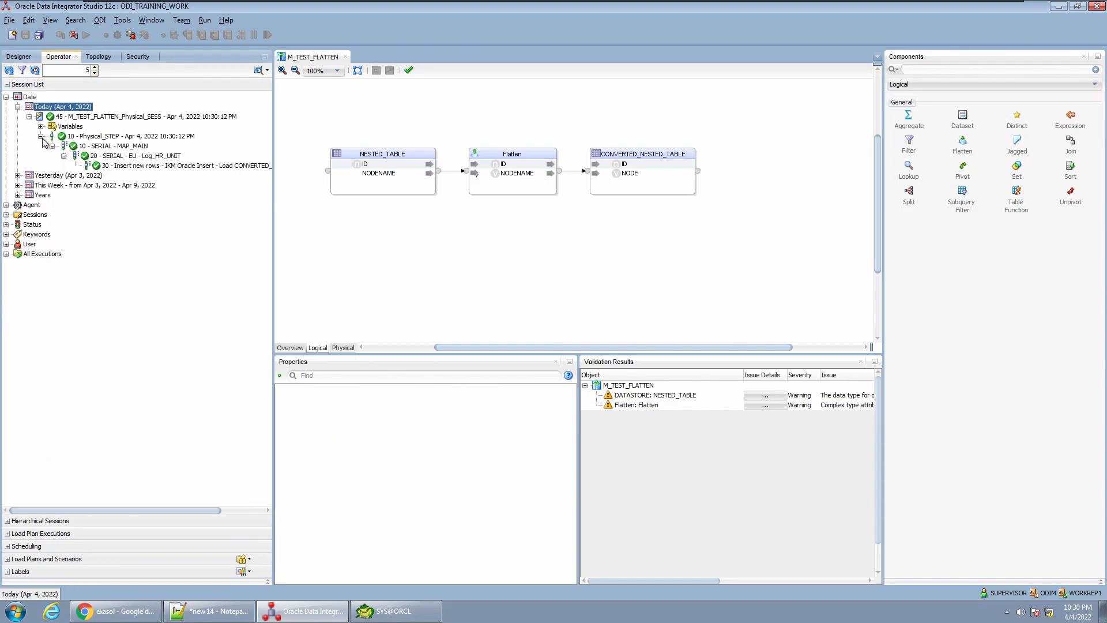
left_click(144, 166)
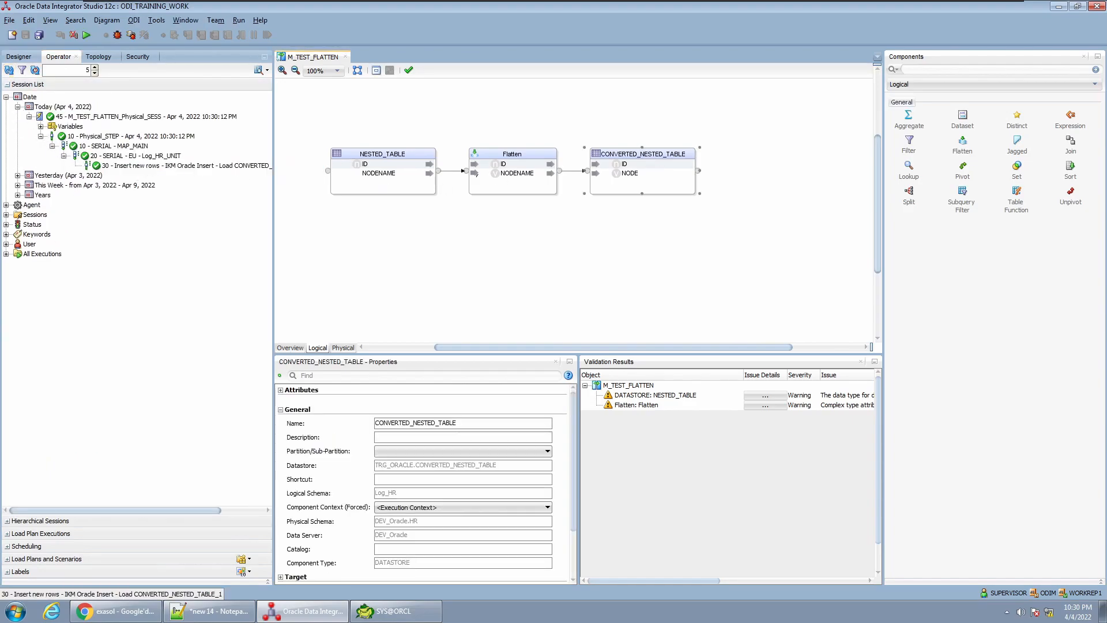
- View the data loaded into the CONVERTED_NESTED_TABLE target, examine its ID and NODE rows, and close the data editor
right_click(617, 152)
left_click(659, 180)
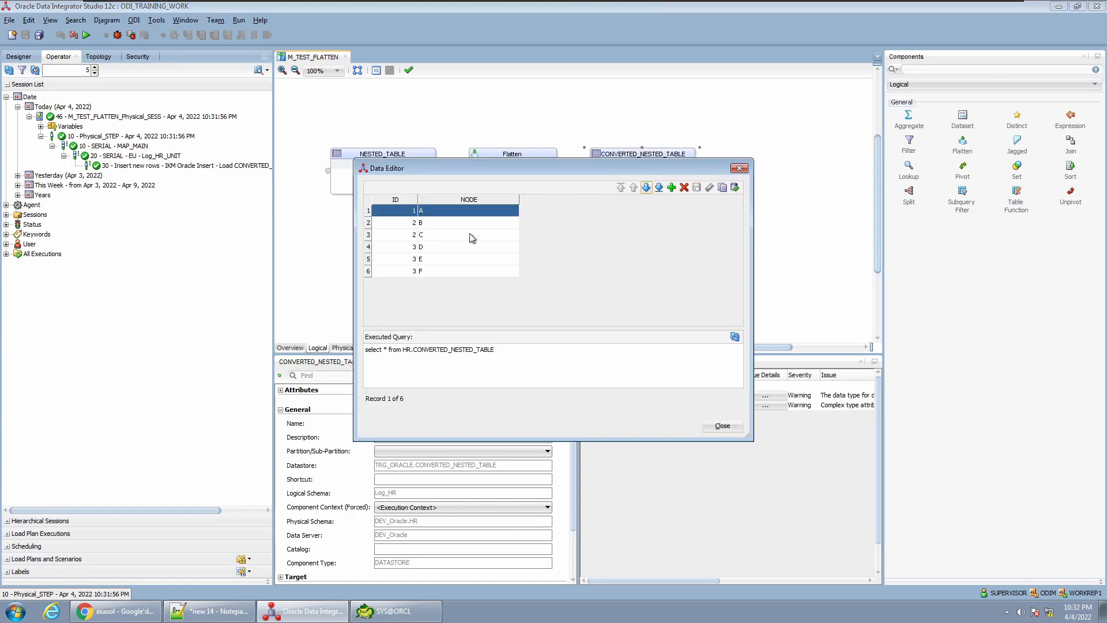
left_click_drag(512, 173, 709, 271)
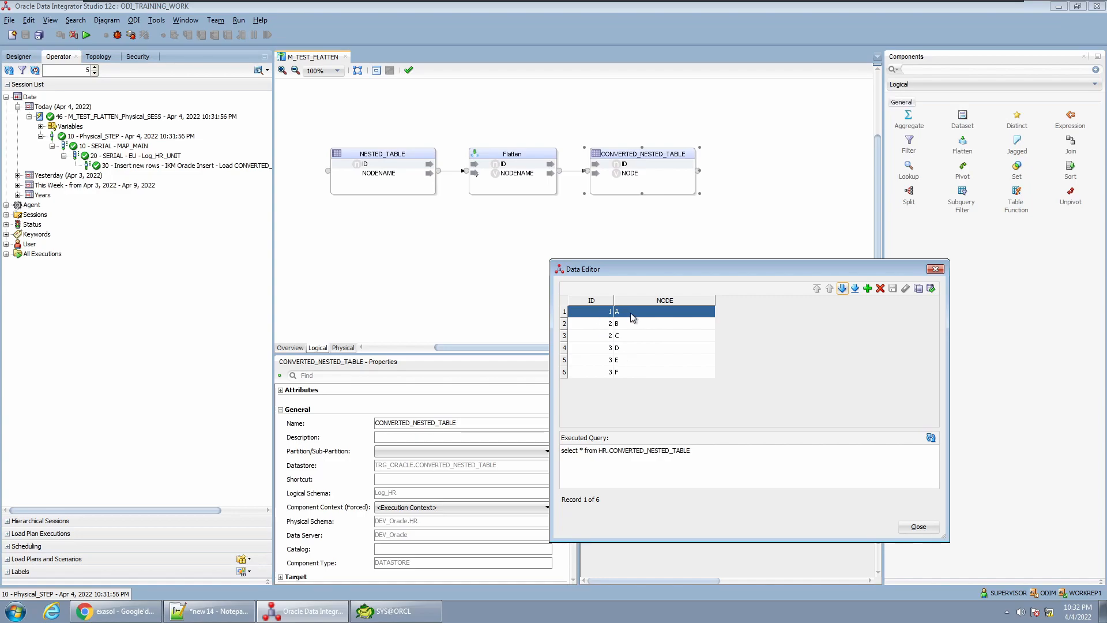
left_click(609, 316)
left_click(636, 326)
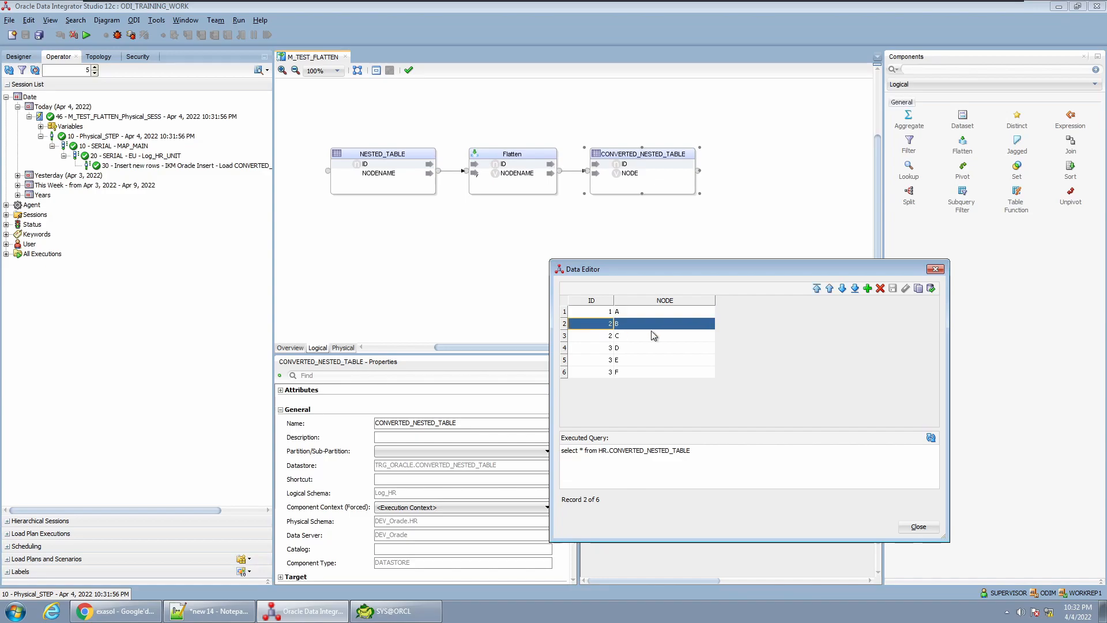
left_click(937, 269)
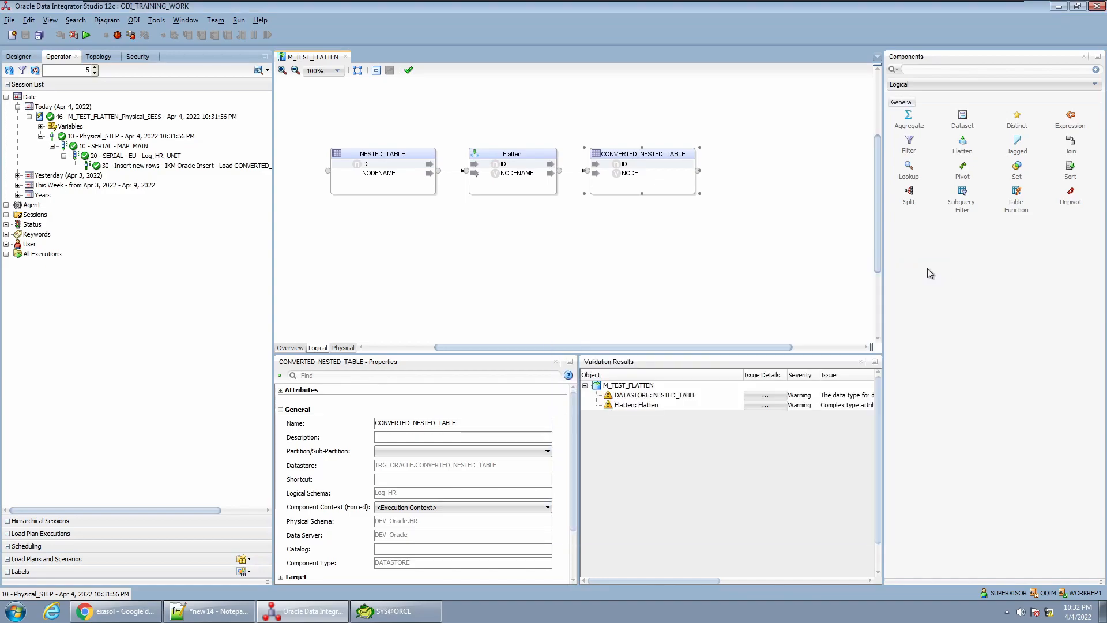
- View the NESTED_TABLE source data, widen the NODENAME column to examine it, and close the data editor
right_click(406, 152)
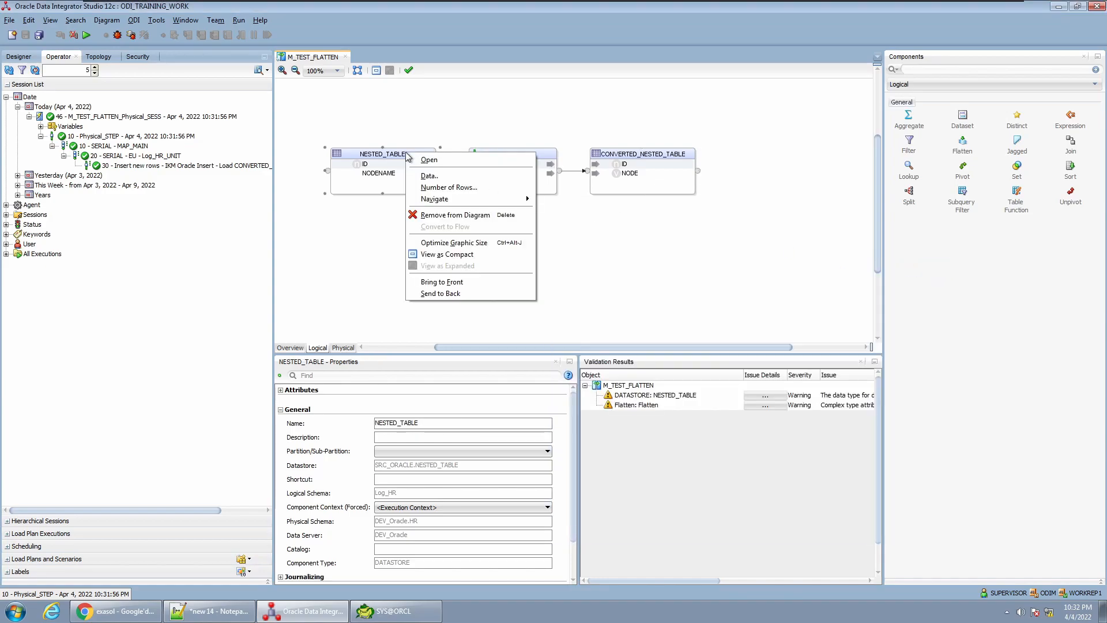
left_click(453, 182)
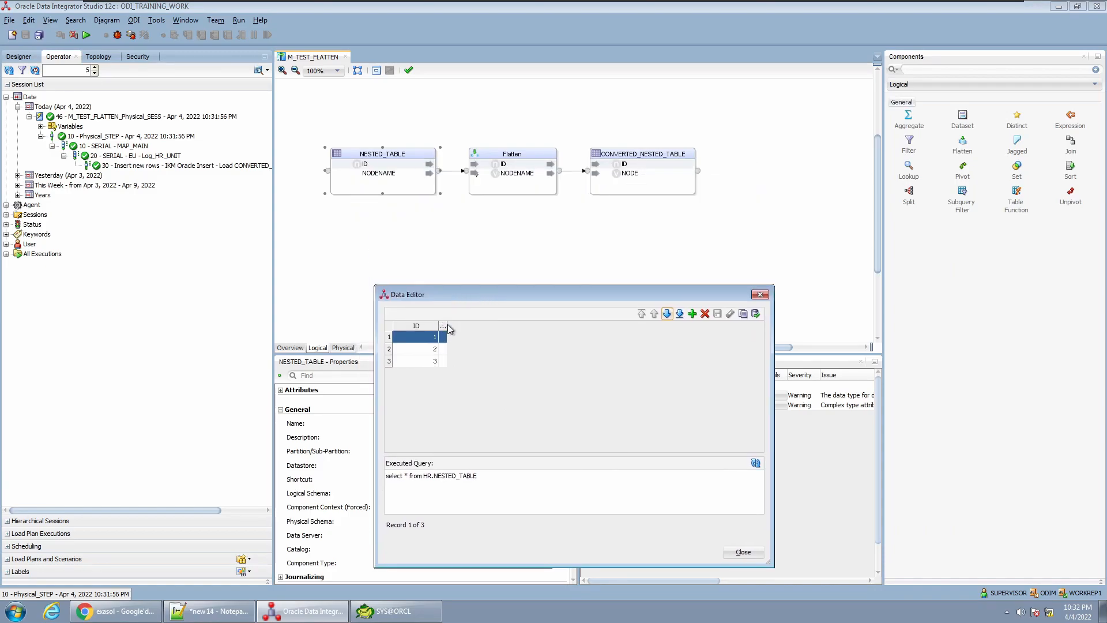
left_click_drag(447, 326, 520, 327)
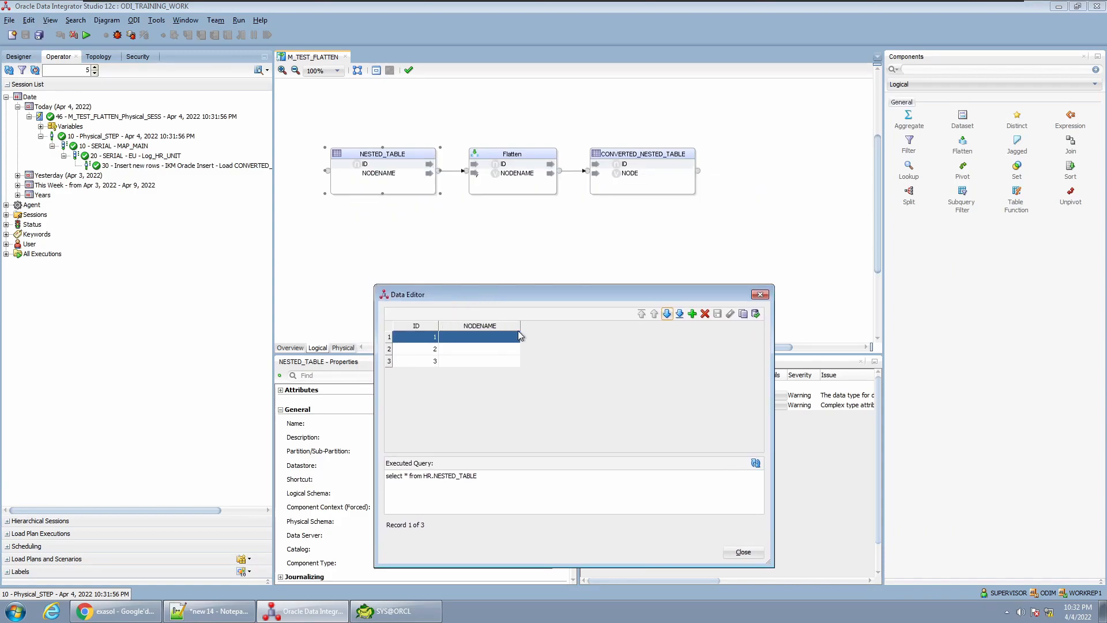
left_click(760, 295)
- Switch to Toad for Oracle, delete the TRUNCATE TABLE CONVERTED_NESTED_TABLE statement, and run the SELECT query on nested_table
left_click(394, 611)
left_click(101, 260)
left_click_drag(207, 300, 36, 300)
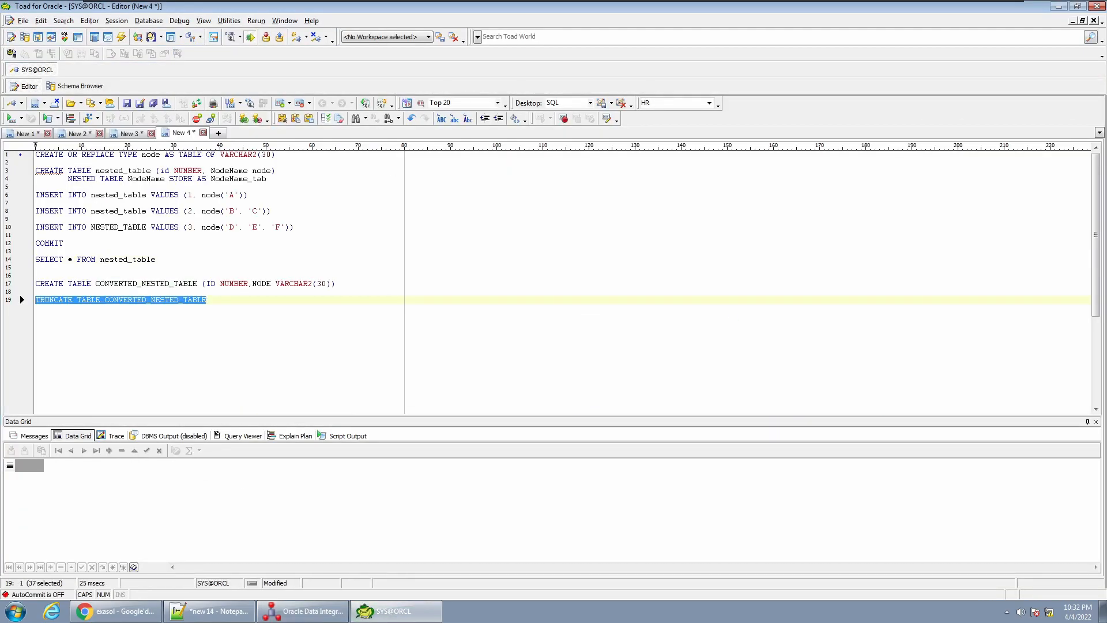
key("Delete")
left_click(132, 259)
key("F9")
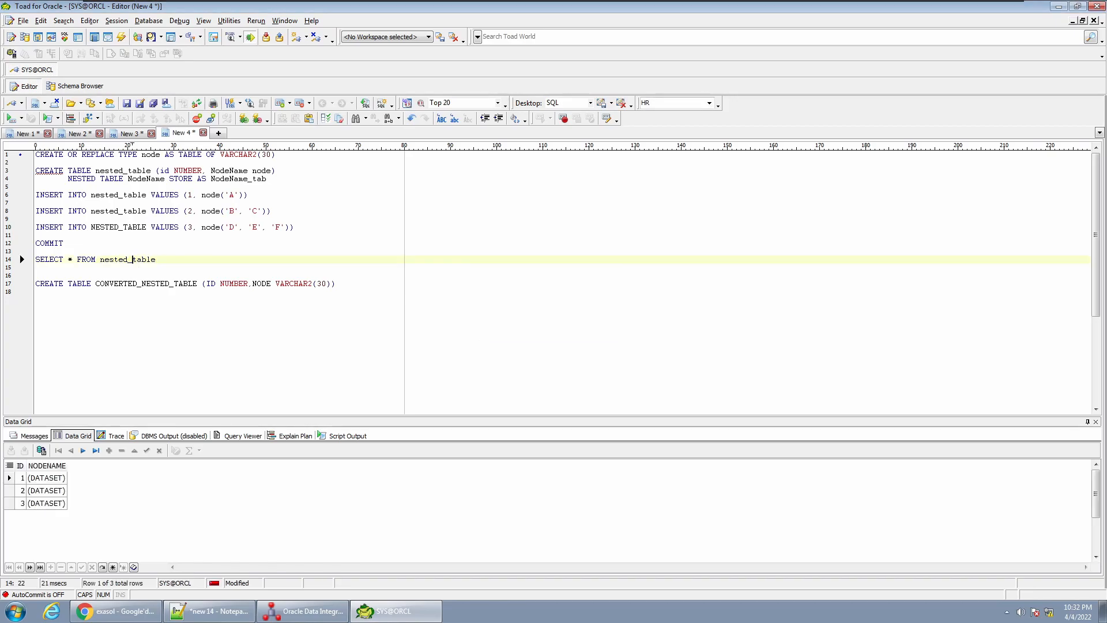
- Open the nested NODENAME dataset of rows 1, 2 and 3 in turn, examine its elements, and close each viewer
left_click(46, 481)
double_click(47, 483)
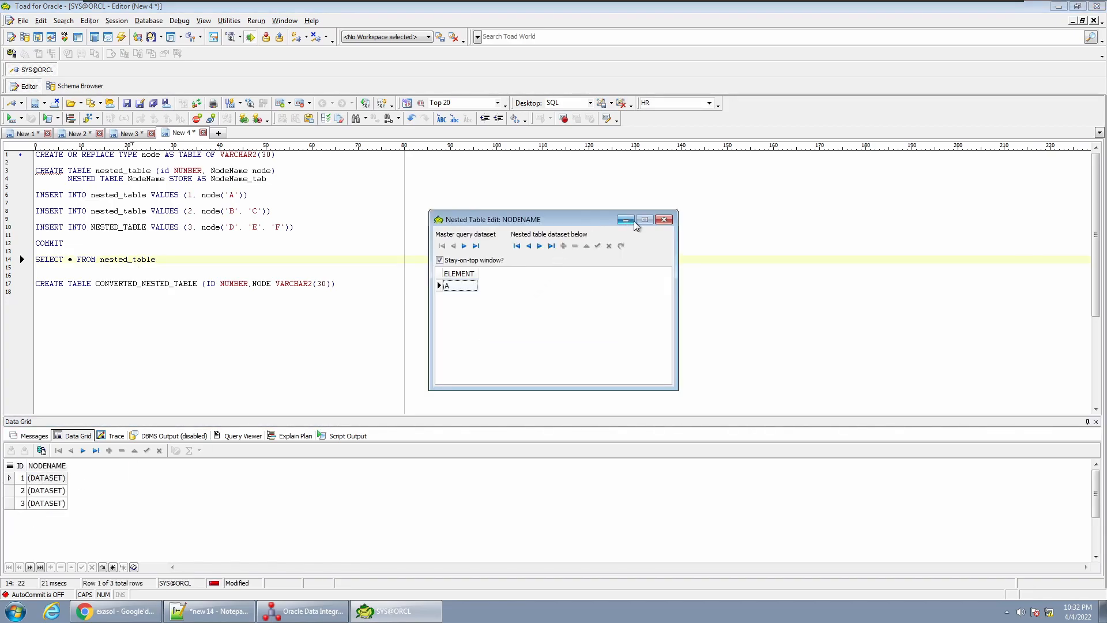
left_click(673, 225)
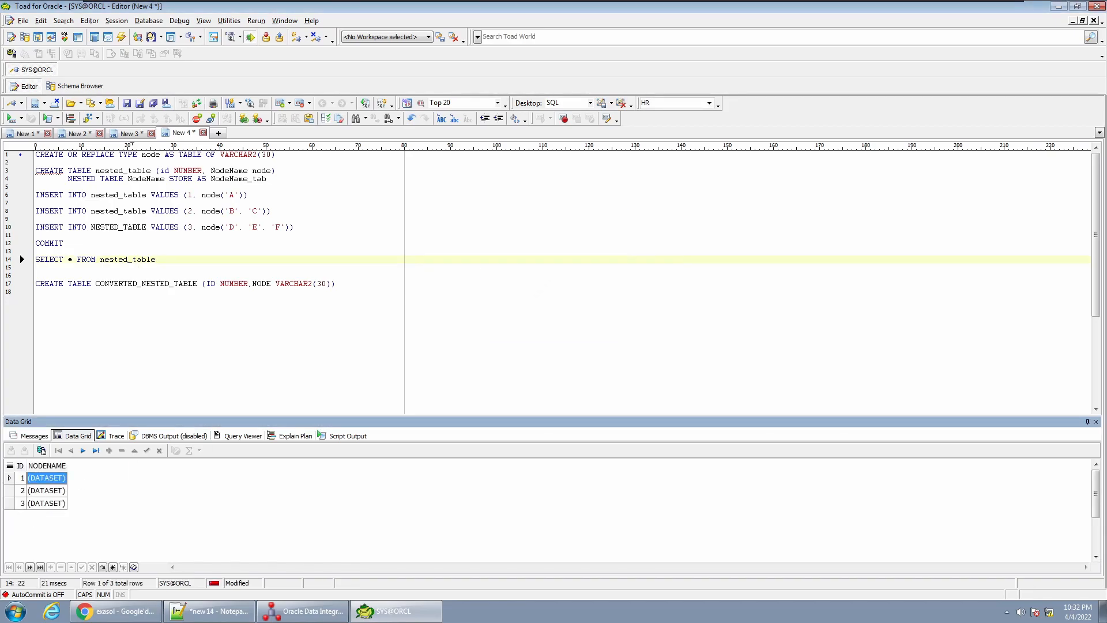
double_click(47, 490)
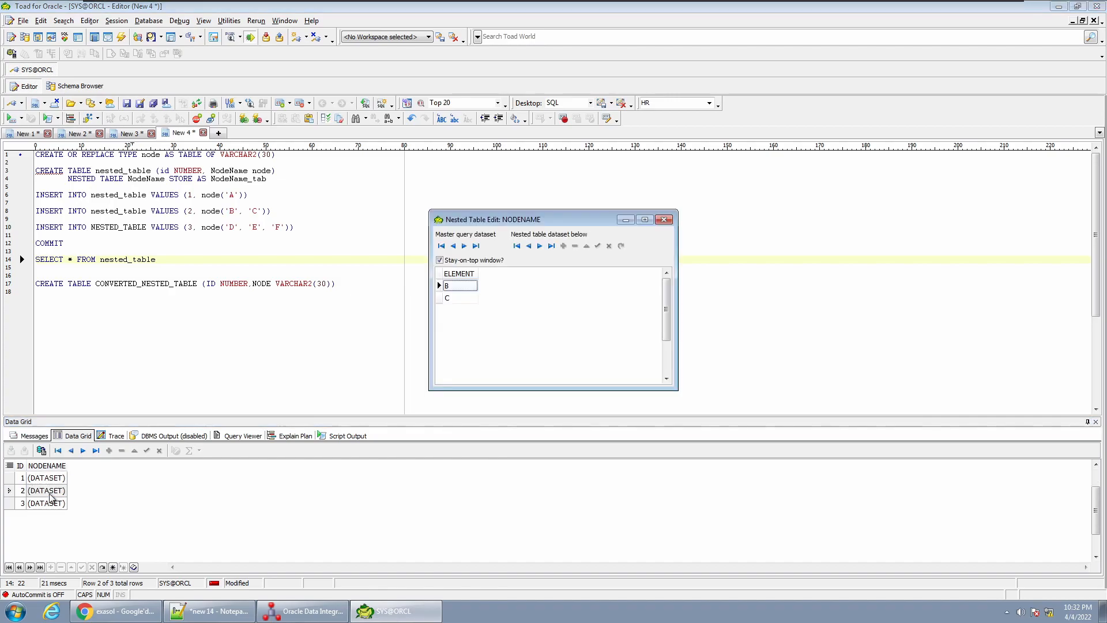
left_click(665, 220)
double_click(55, 504)
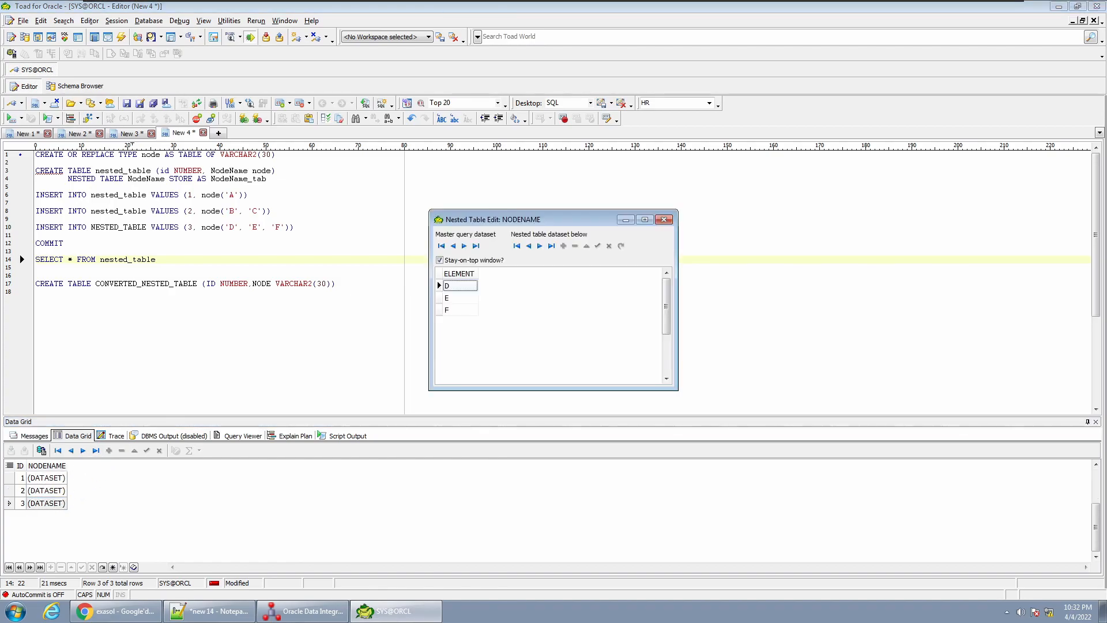
left_click(670, 225)
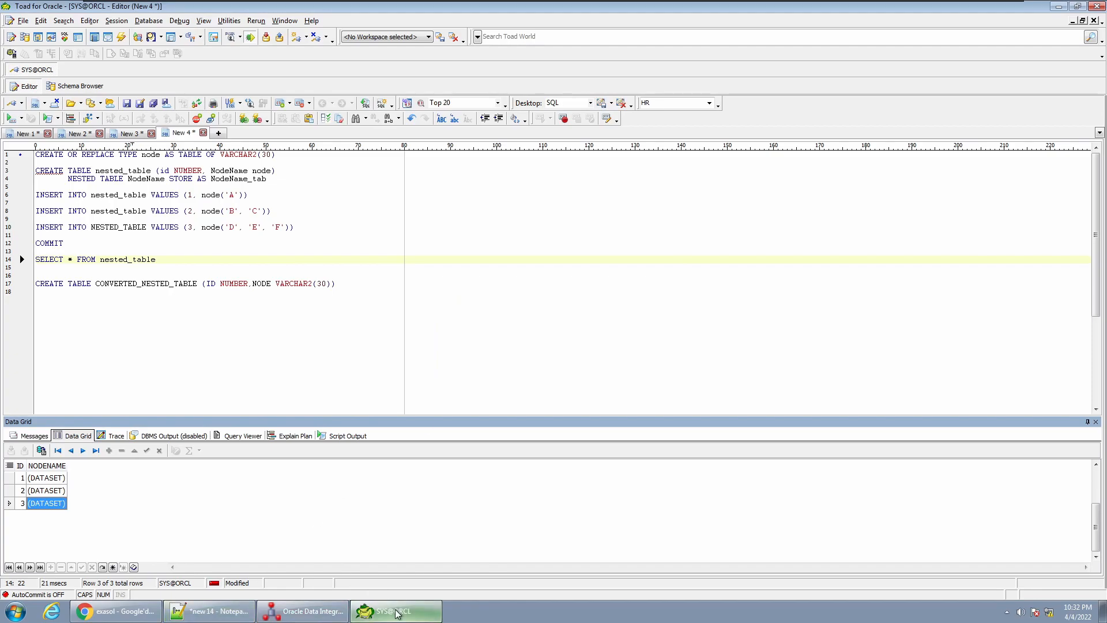
- Switch to Oracle Data Integrator Studio, review the three connected components of the M_TEST_FLATTEN mapping, and highlight the Jagged component
mouse_move(397, 613)
left_click(306, 611)
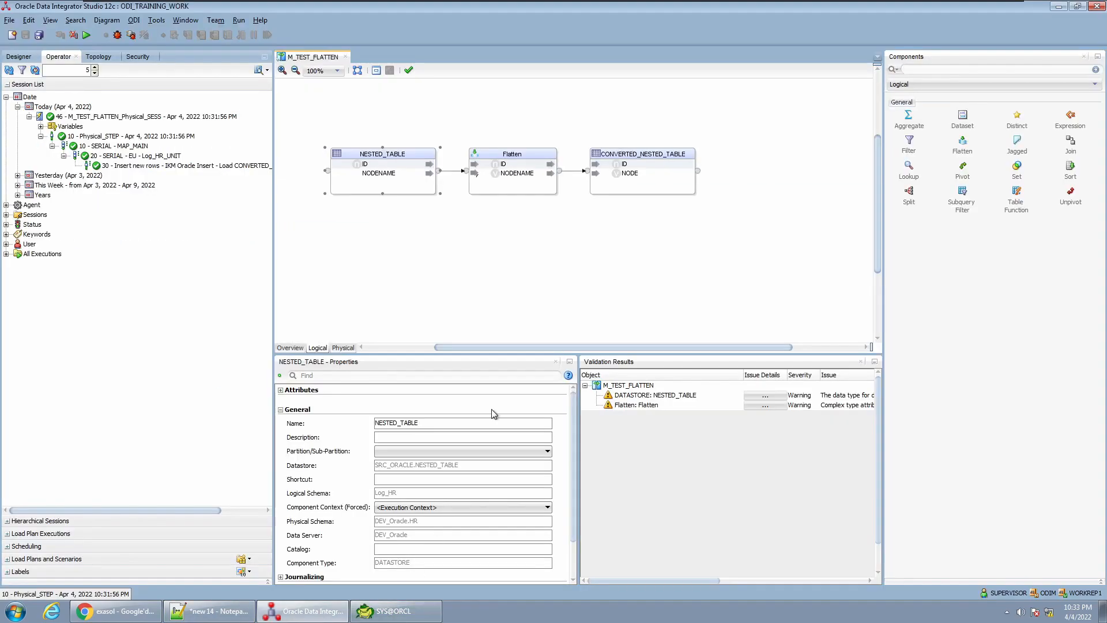
left_click_drag(325, 127, 749, 234)
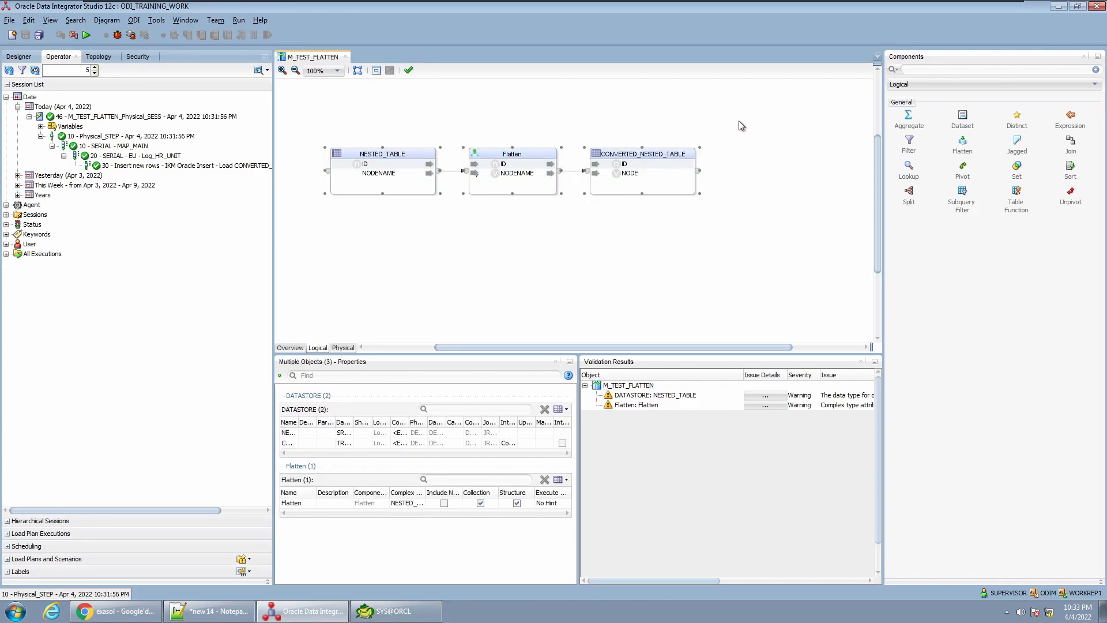
left_click(742, 125)
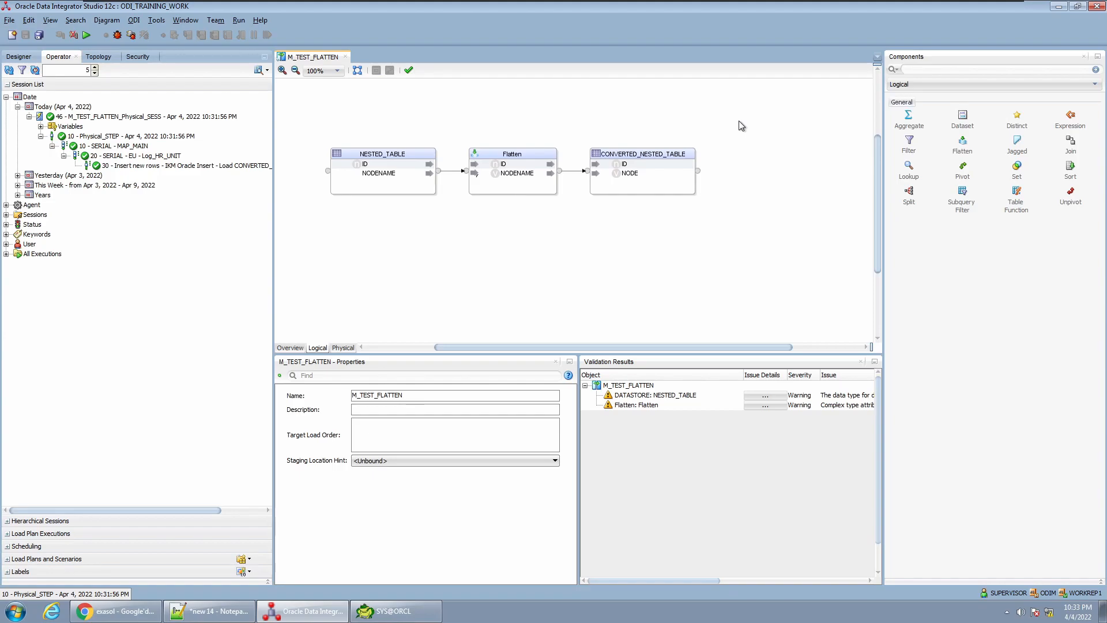
left_click(1008, 149)
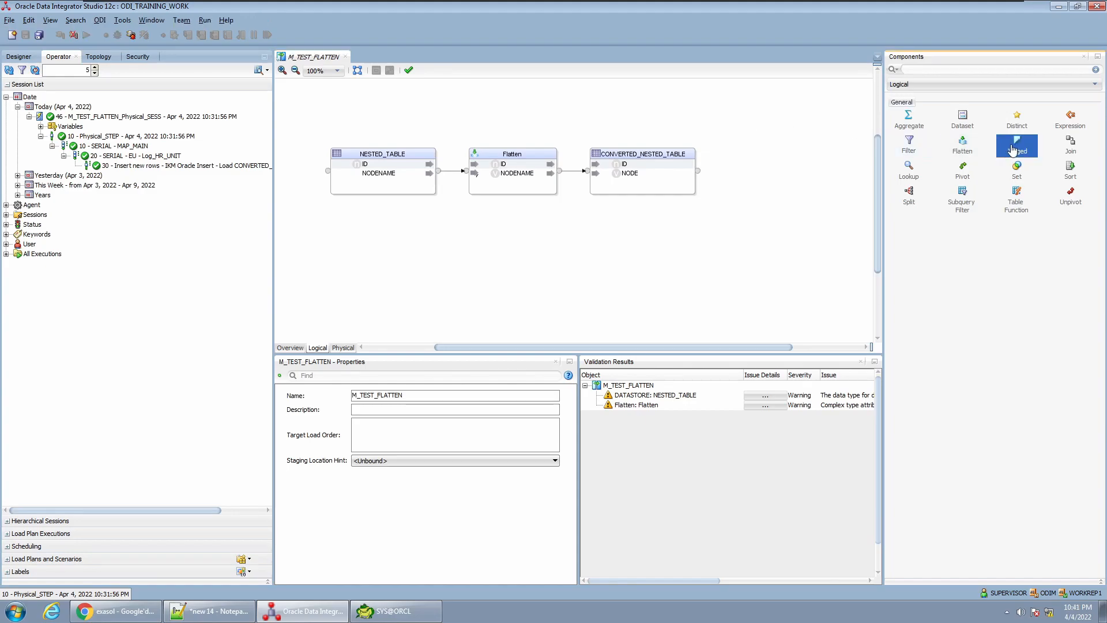